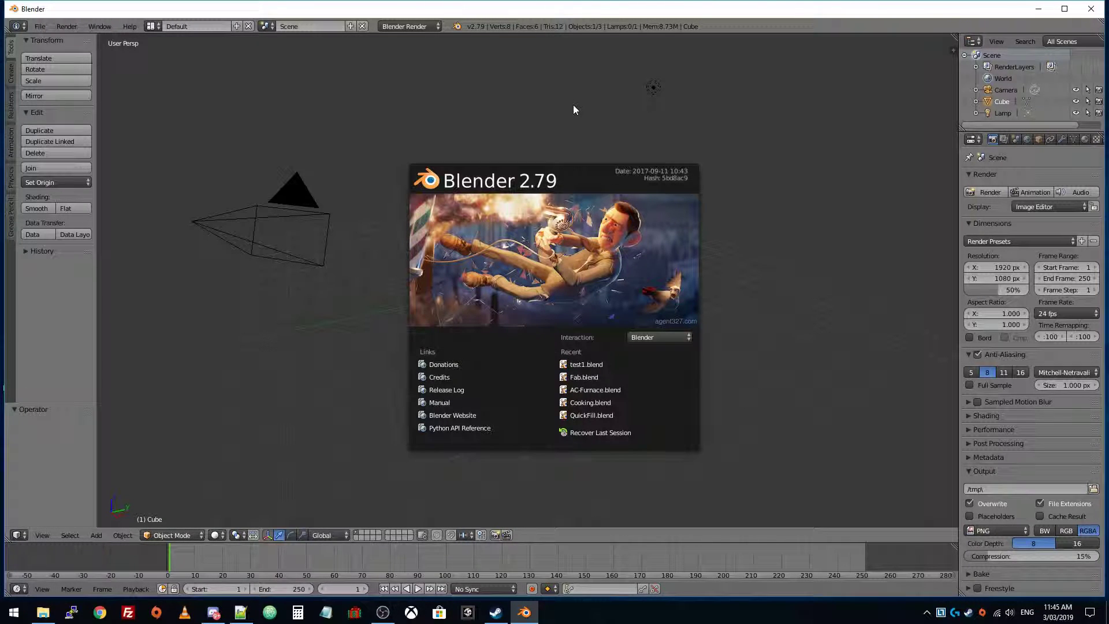
Step: Play the clip VID_20190303_104925.mp4 from C:\tmp in the media player, close the player and return to Blender
left_click(43, 612)
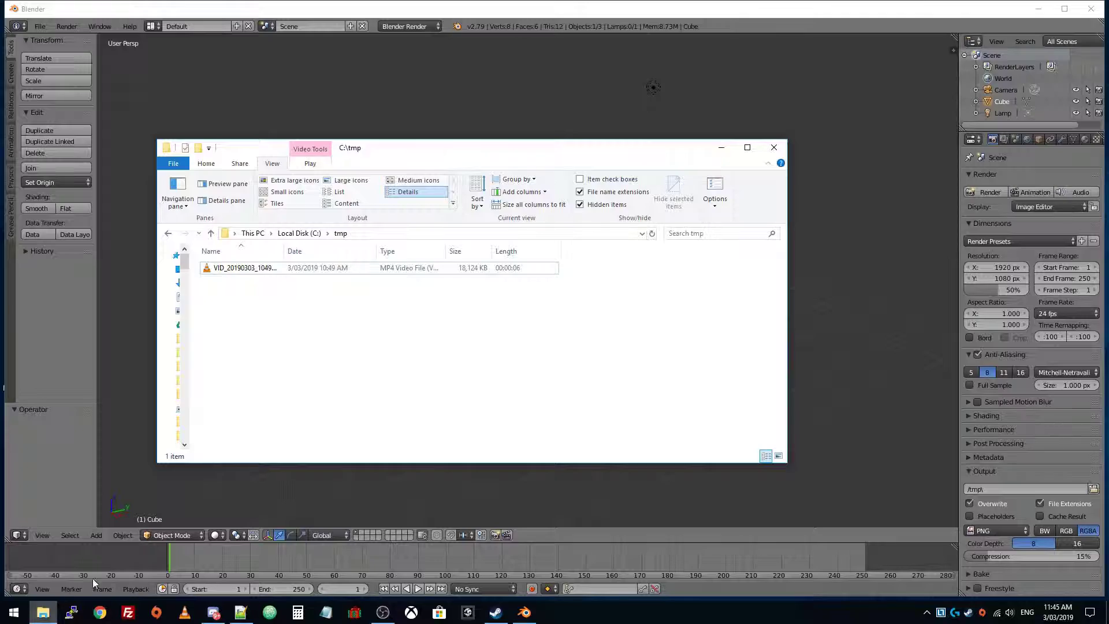
double_click(243, 268)
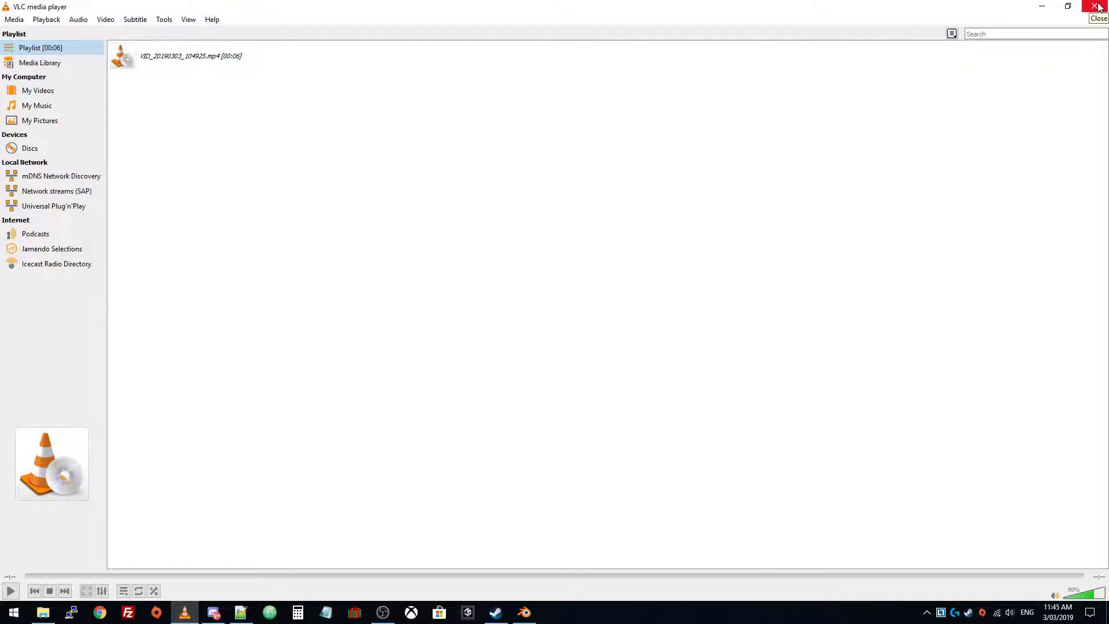
left_click(1096, 6)
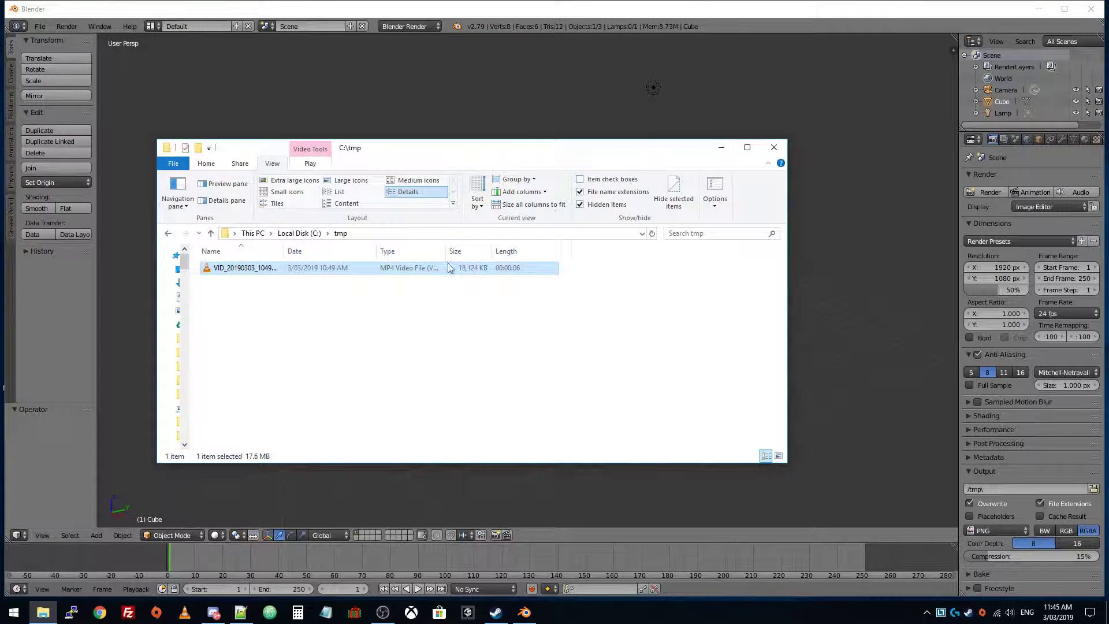
left_click(427, 349)
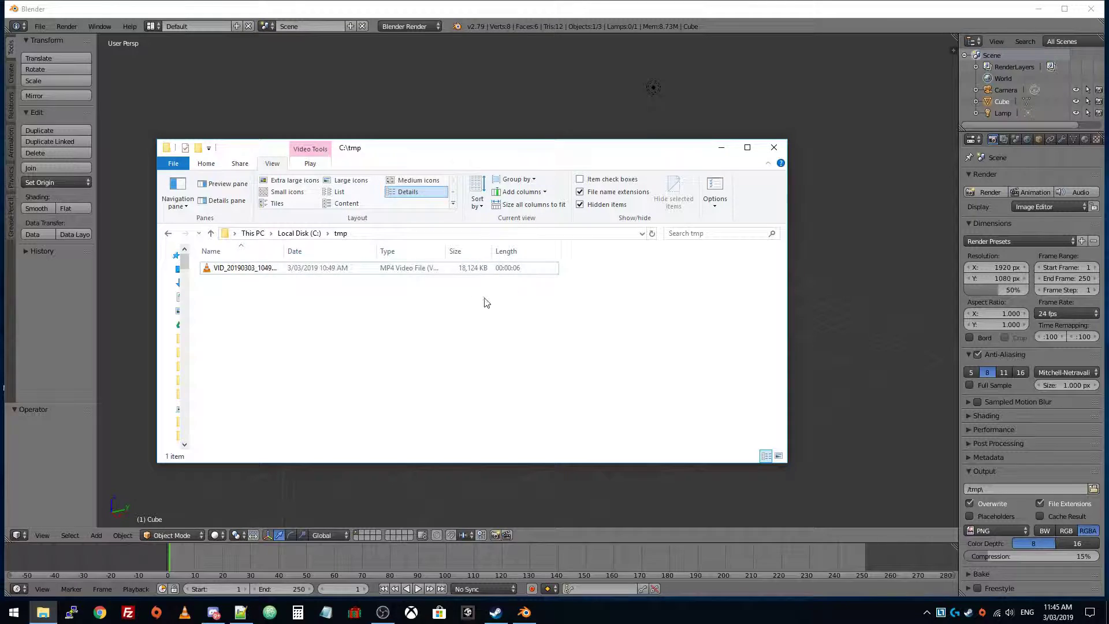
left_click(159, 12)
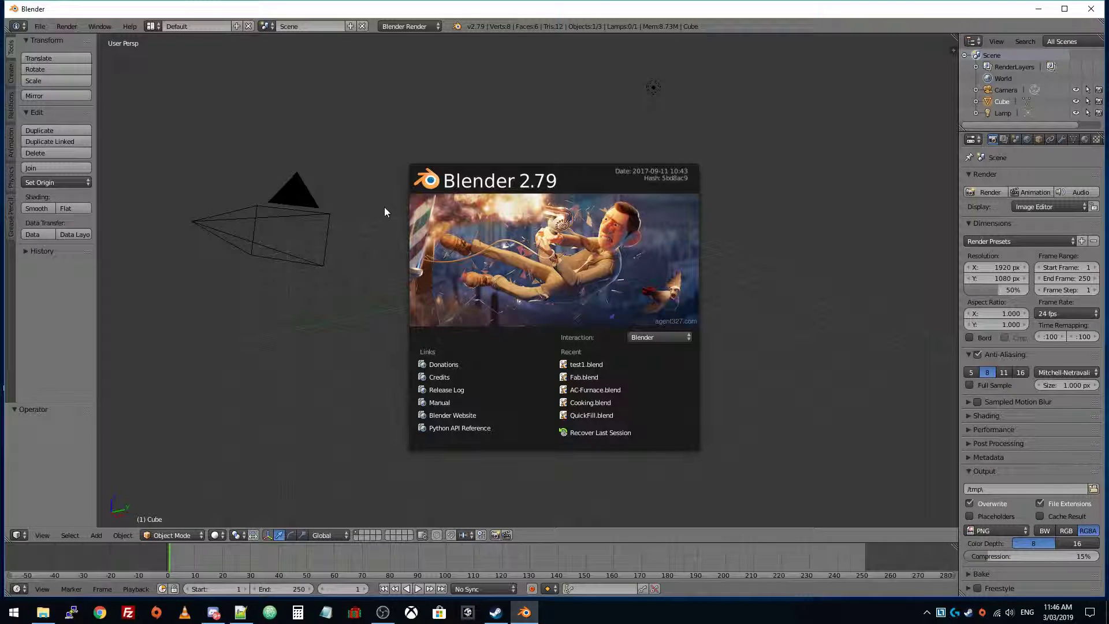
Step: Switch to the Video Editing screen layout and change the Graph Editor area into a Properties editor
left_click(333, 78)
middle_click_drag(358, 164, 587, 188)
left_click(150, 26)
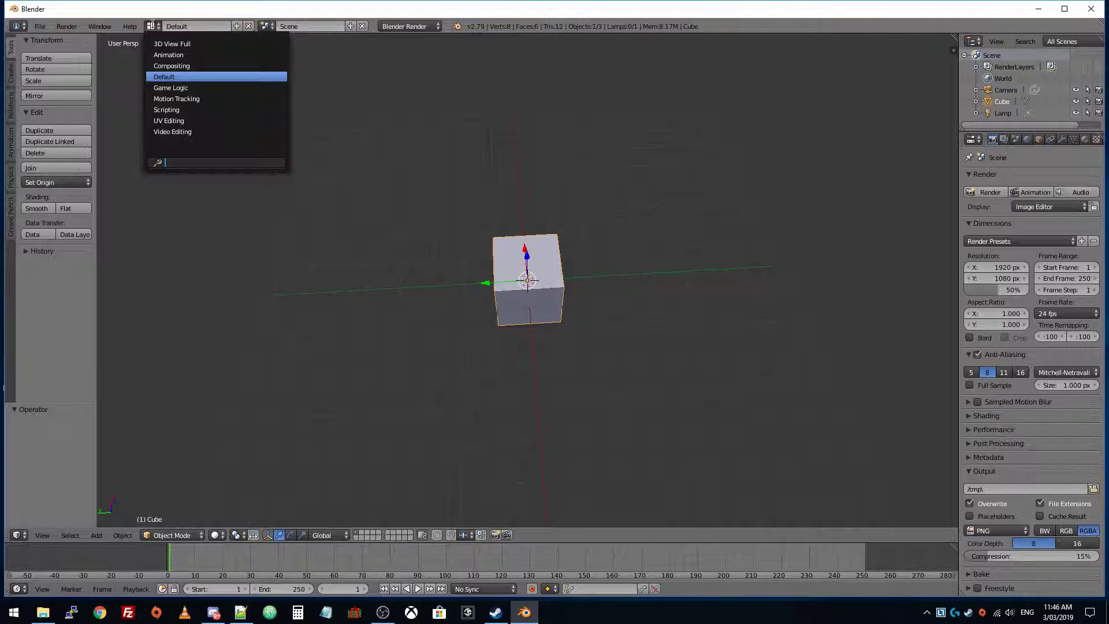
left_click(199, 132)
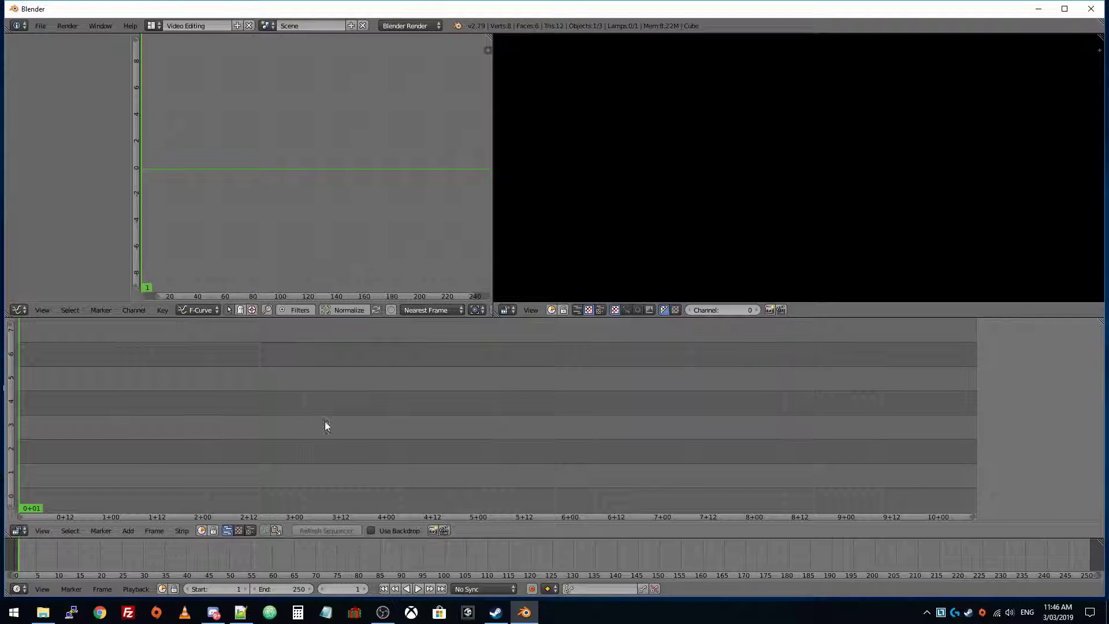
left_click(19, 310)
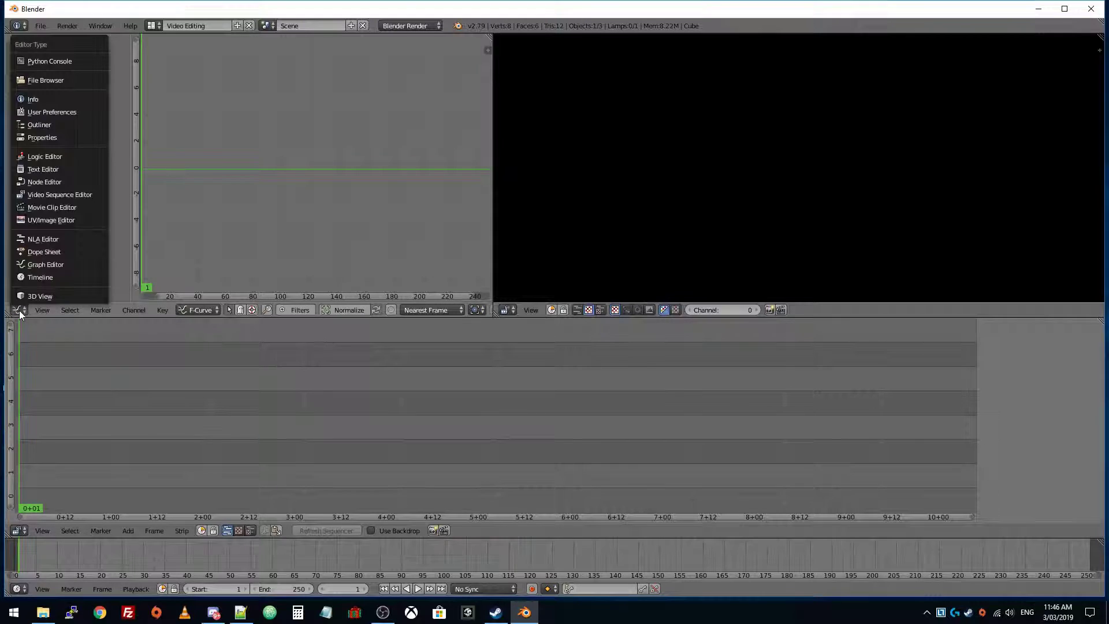
left_click(60, 137)
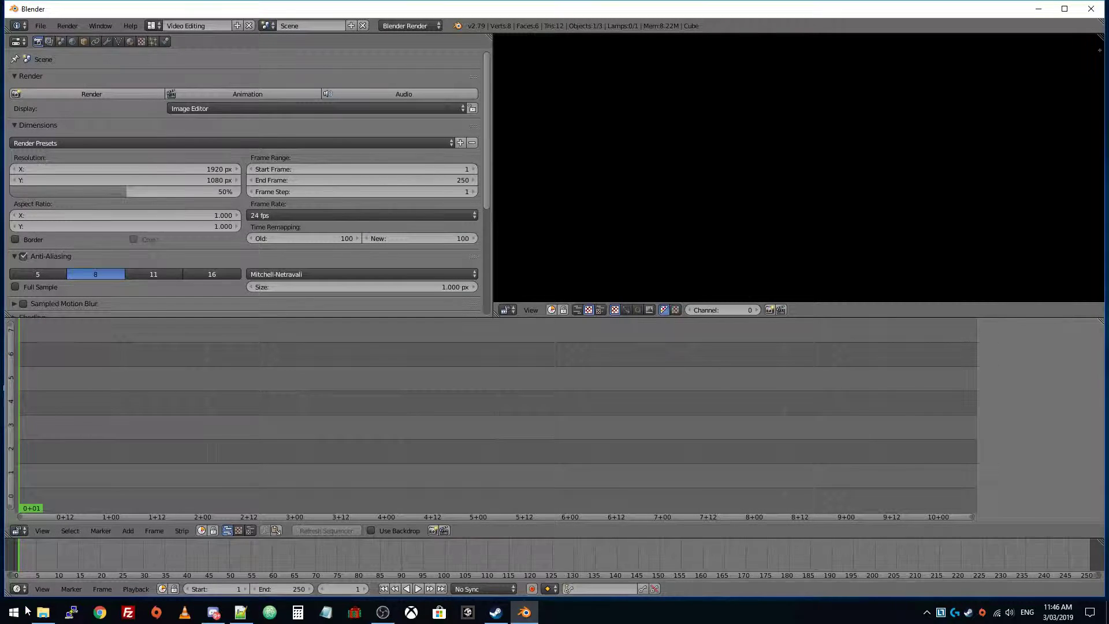
Step: Add VID_20190303_104925.mp4 from C:\tmp to the sequencer starting at frame 1, and move the playhead to frame 99
left_click(39, 614)
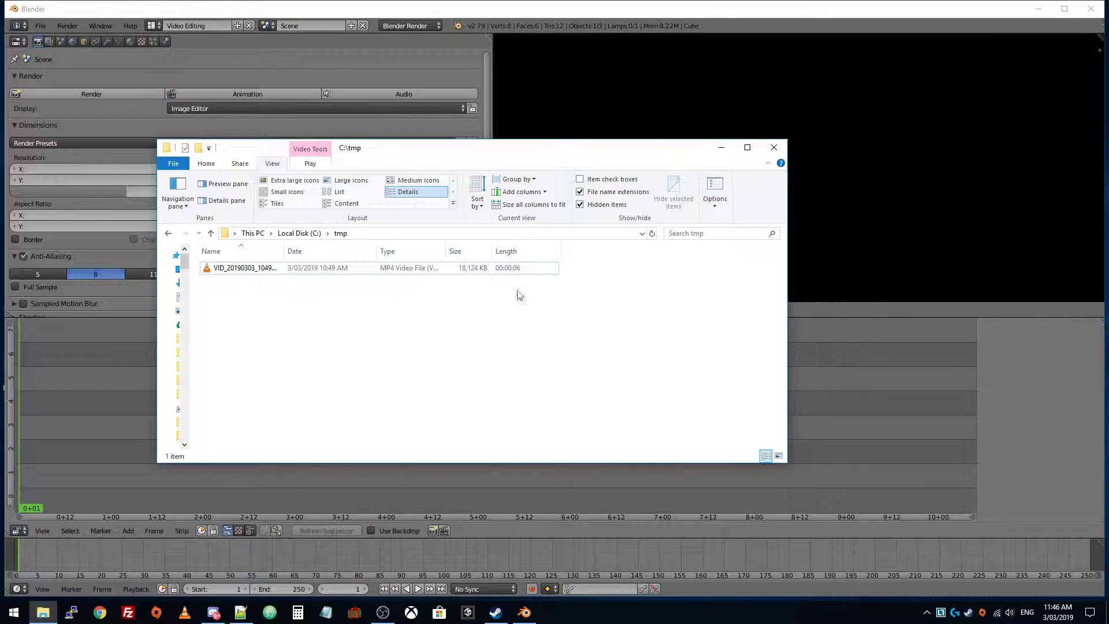
left_click_drag(283, 272, 57, 434)
left_click(562, 68)
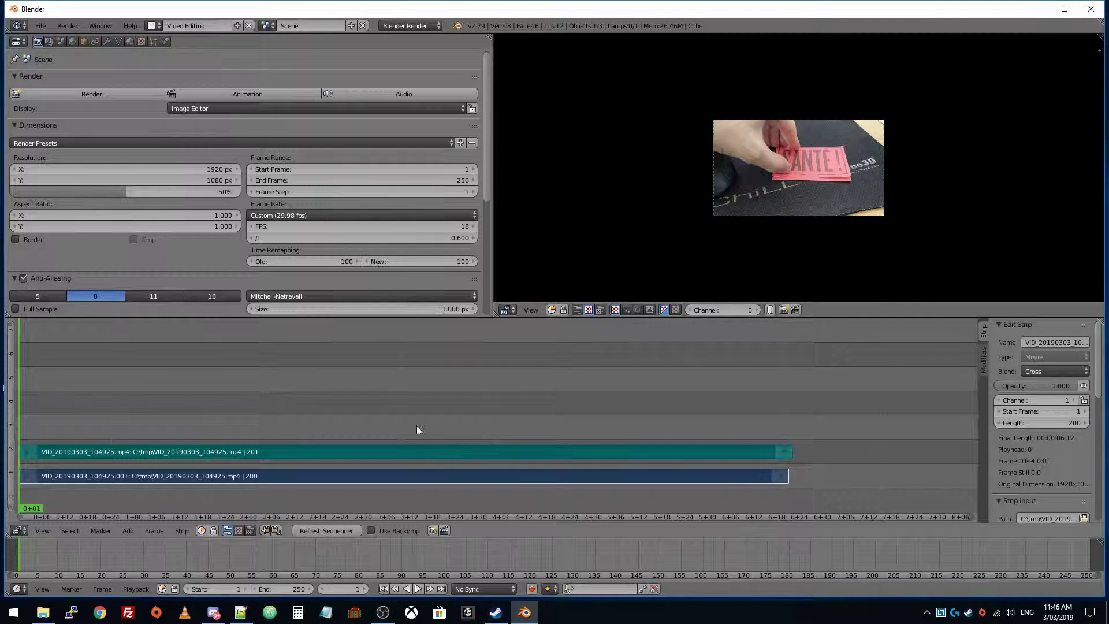
left_click(396, 390)
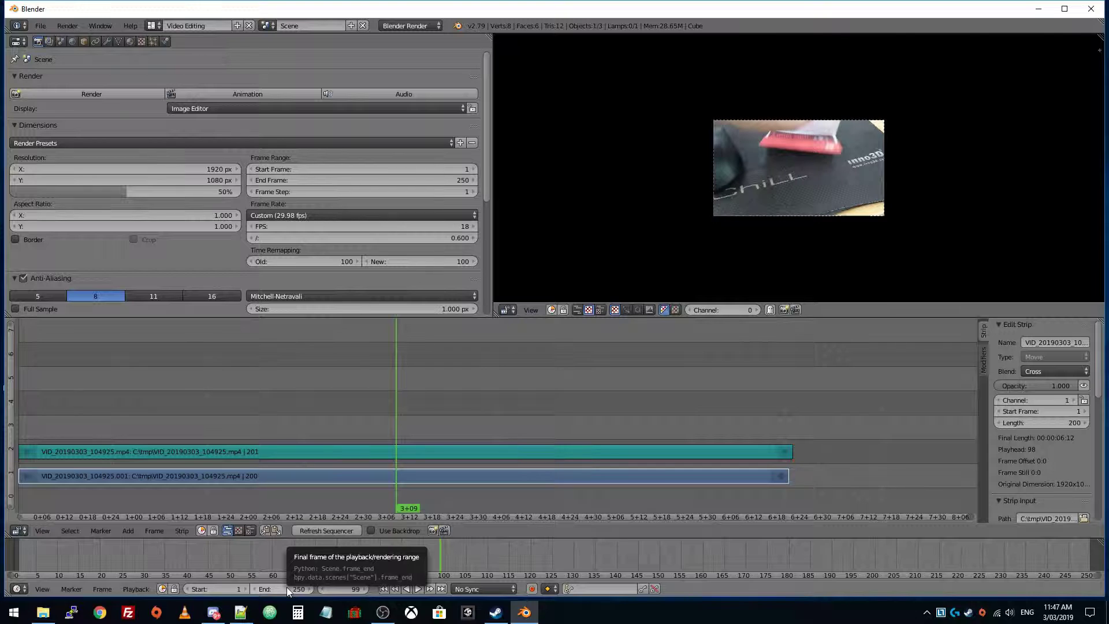
Step: Set the scene's end frame to 200 to match the length of the video strip
left_click(286, 586)
type("2")
key("Return")
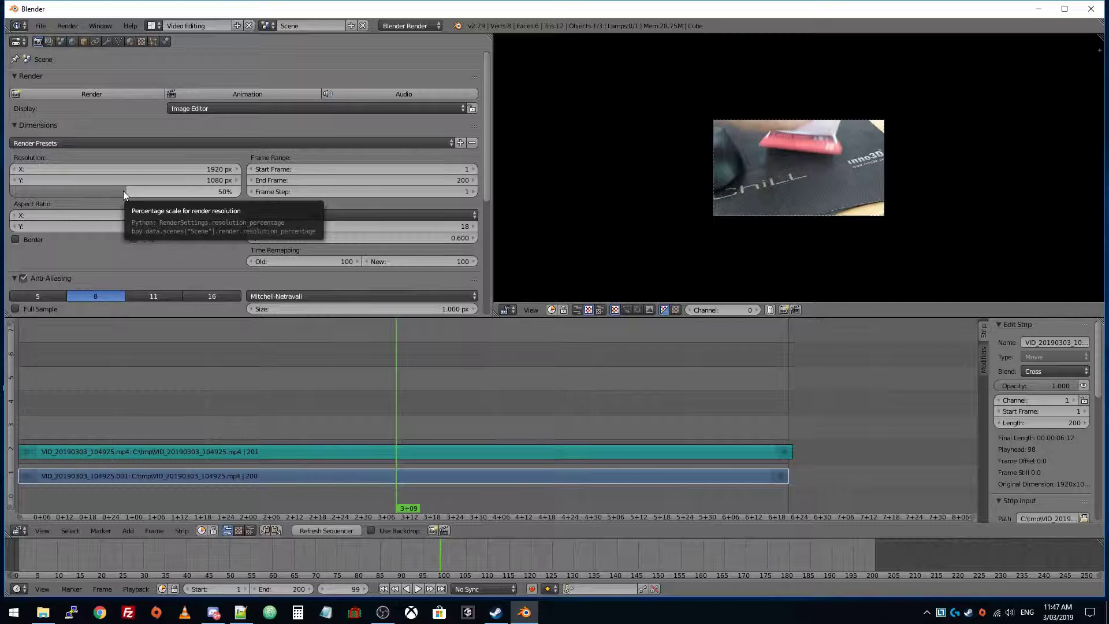
Step: Set the render resolution to 1280 x 720 px at 100% scale
left_click_drag(123, 191, 241, 190)
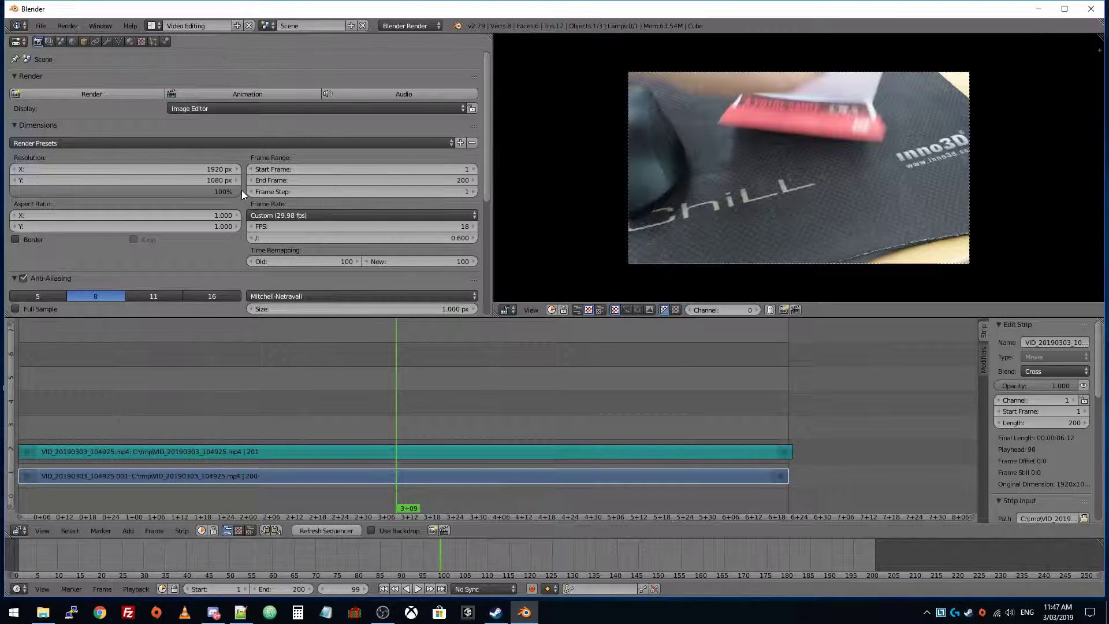
left_click(216, 169)
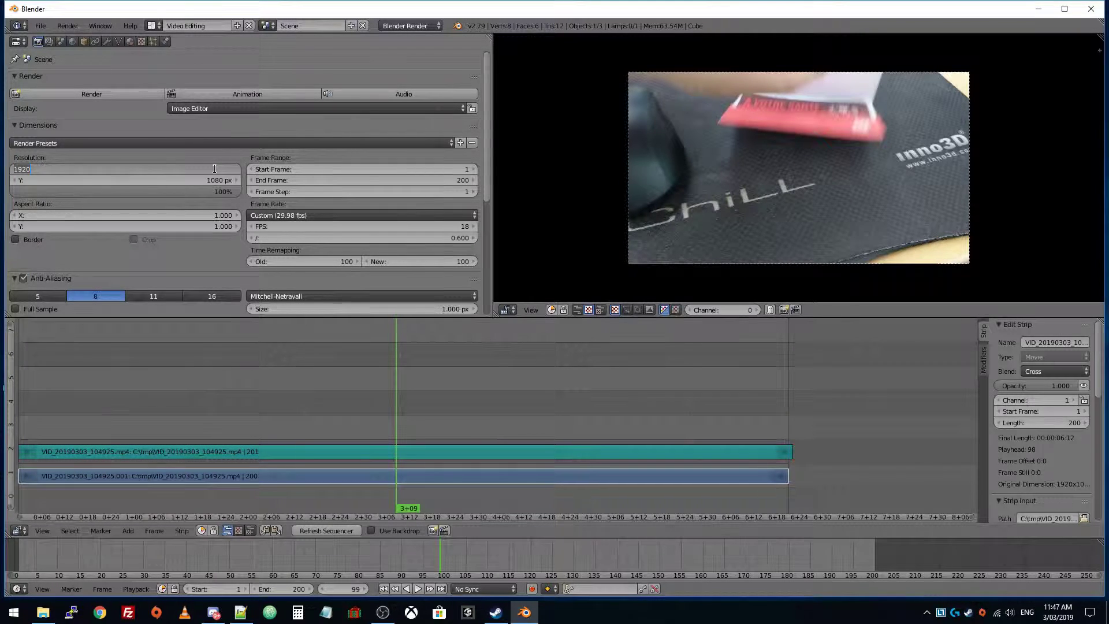
type("12")
key("Return")
left_click(214, 181)
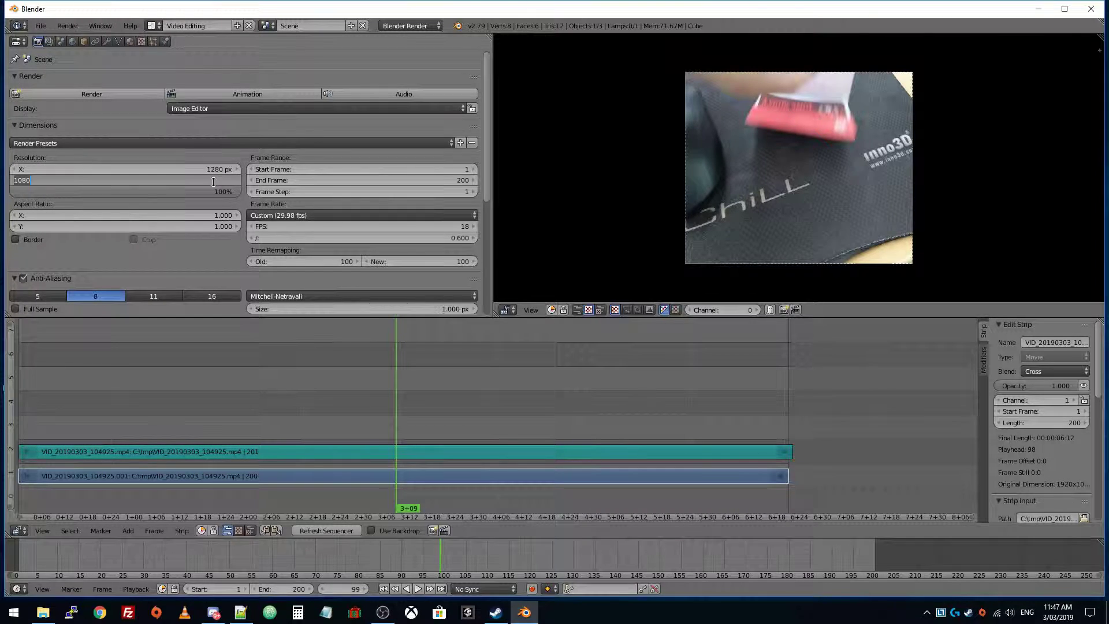
type("720")
key("Return")
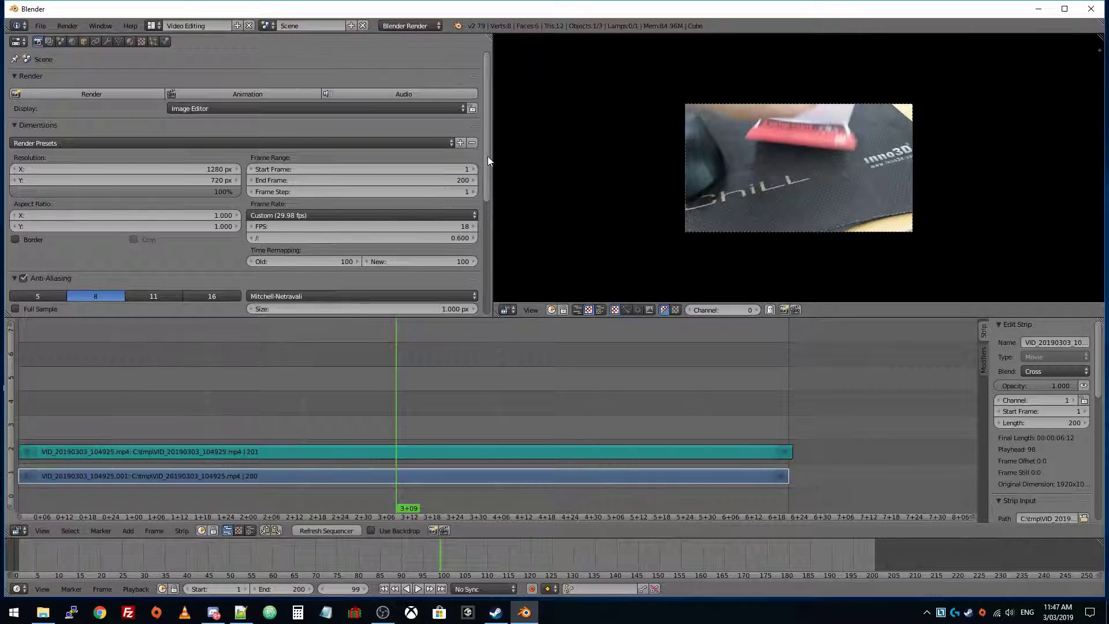
Step: Choose C:\tmp\ as the render output folder
left_click_drag(488, 156, 485, 290)
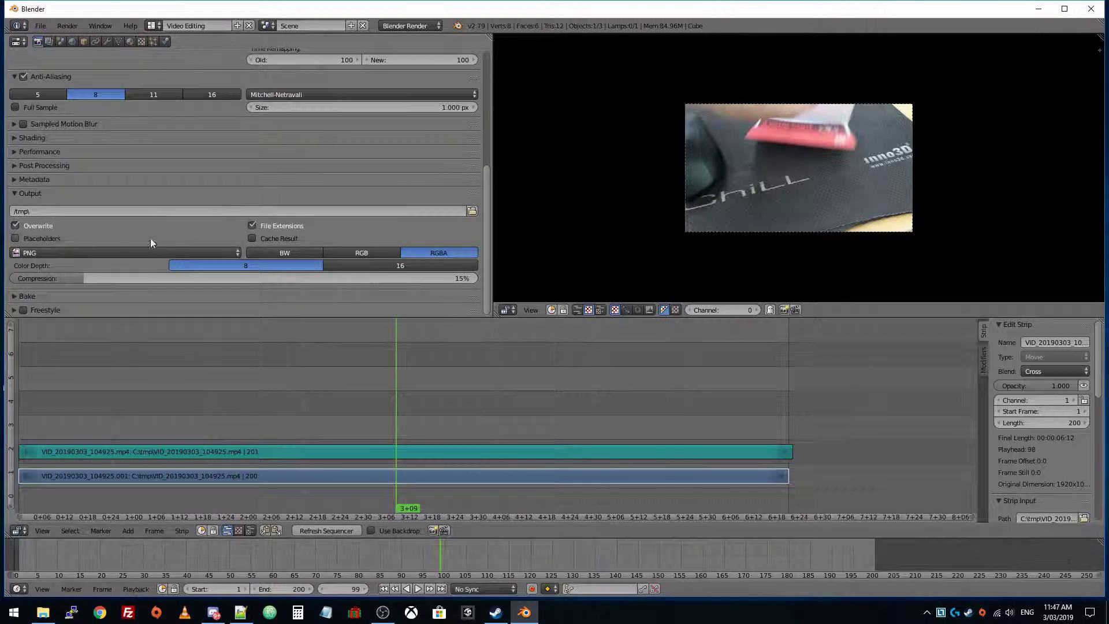
left_click(471, 212)
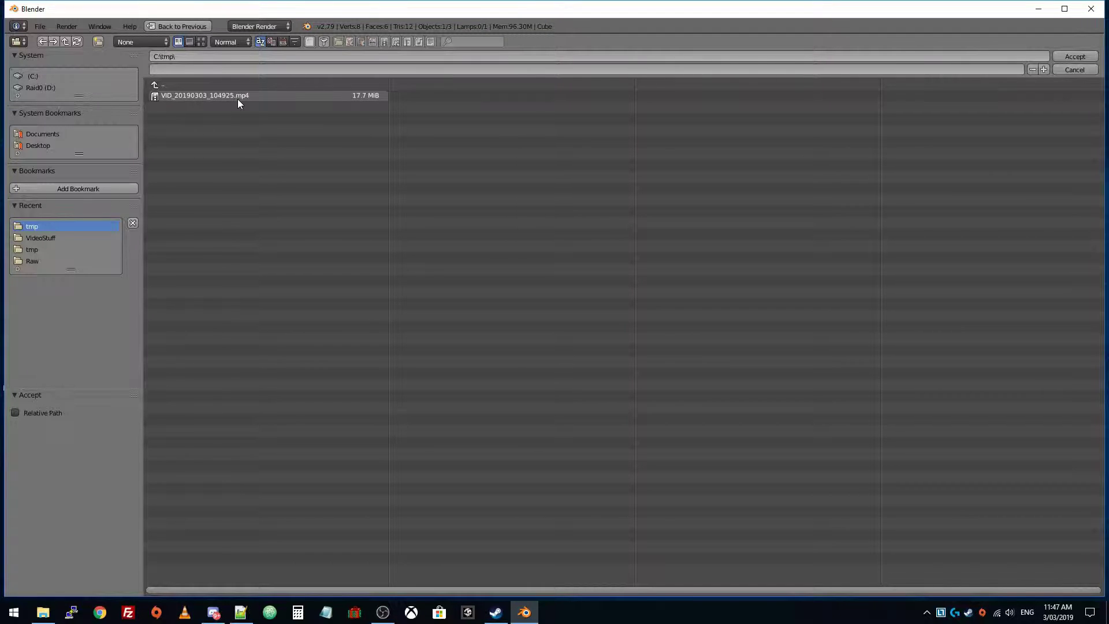
left_click(1081, 56)
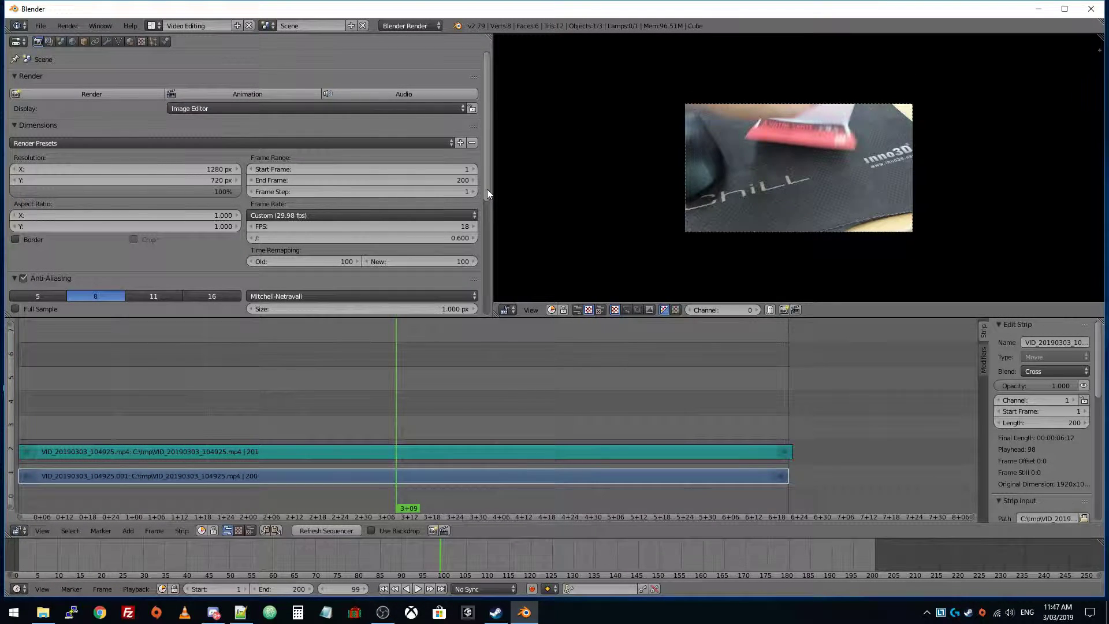
Step: Set the output file format to FFmpeg video with RGB colour
left_click_drag(487, 189, 486, 311)
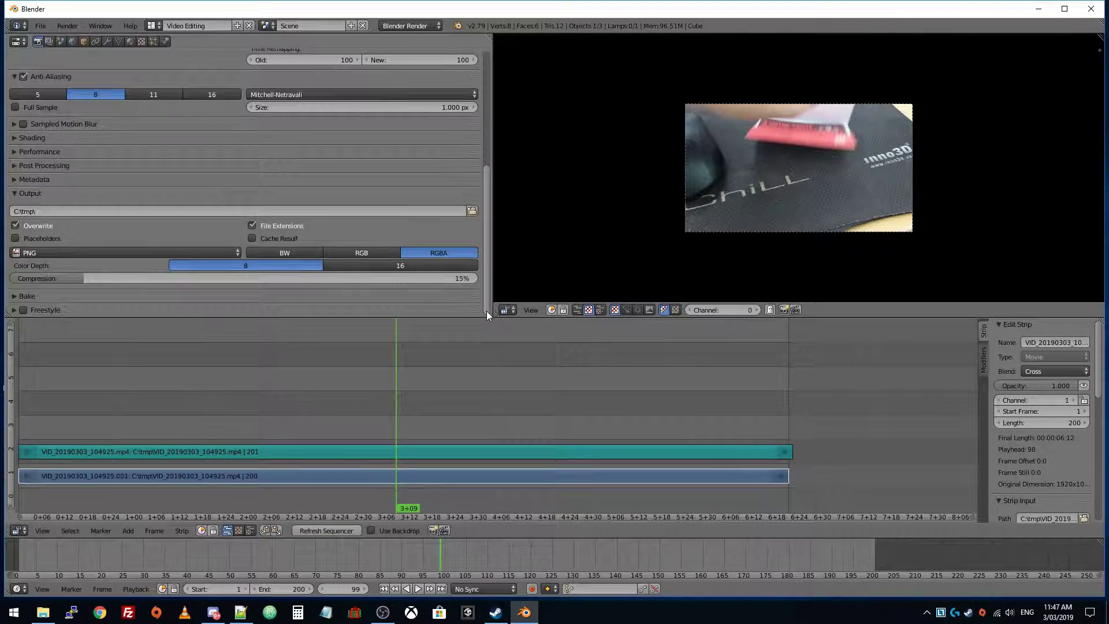
left_click(216, 251)
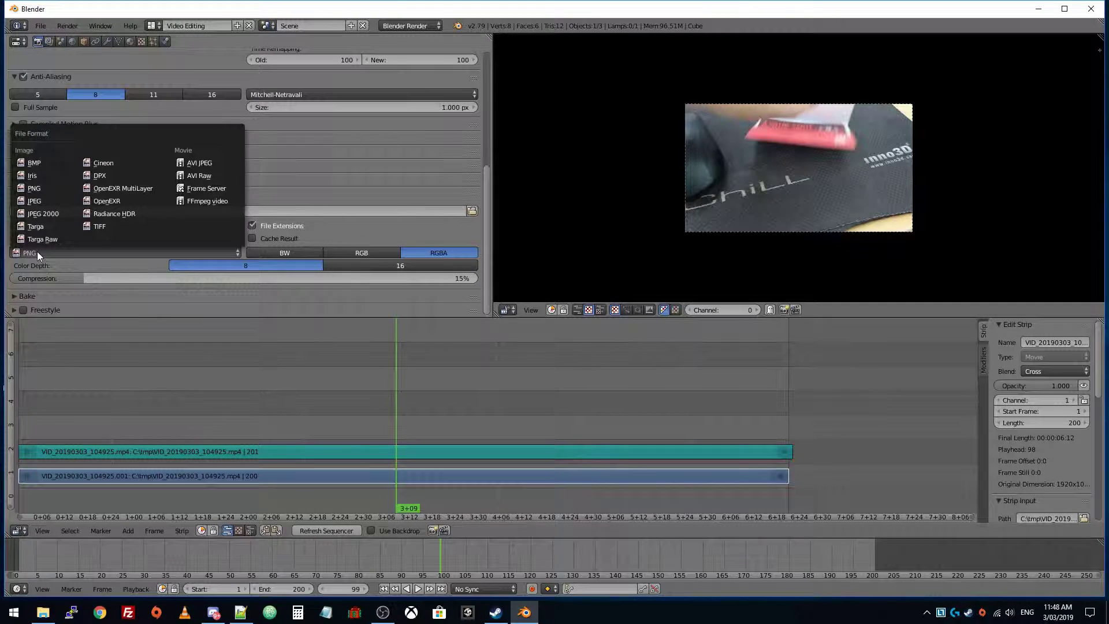
left_click(199, 203)
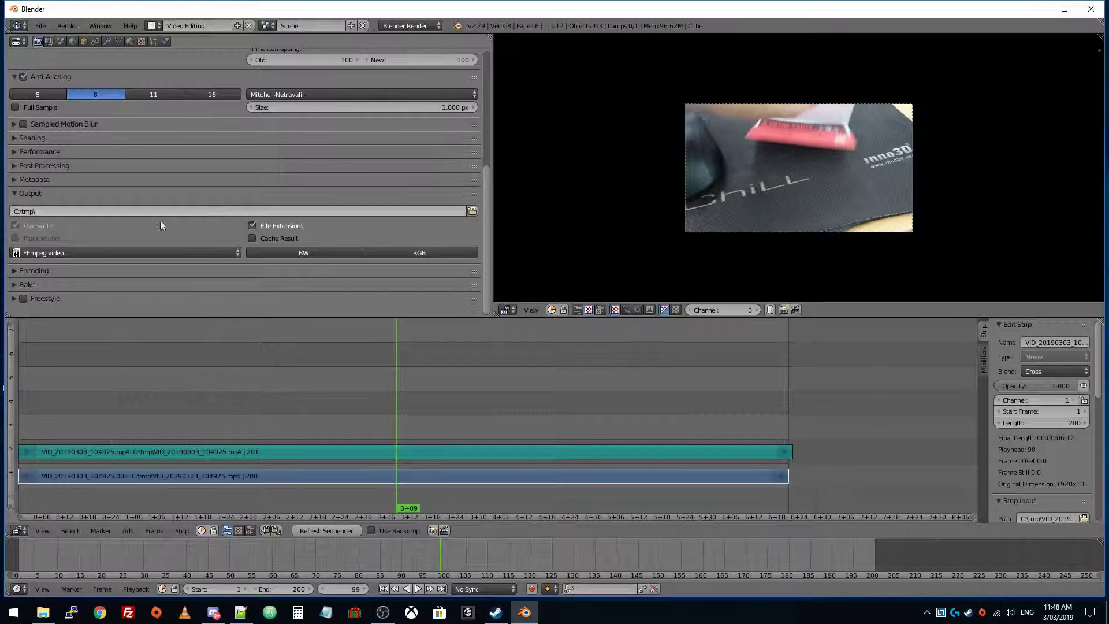
left_click(89, 250)
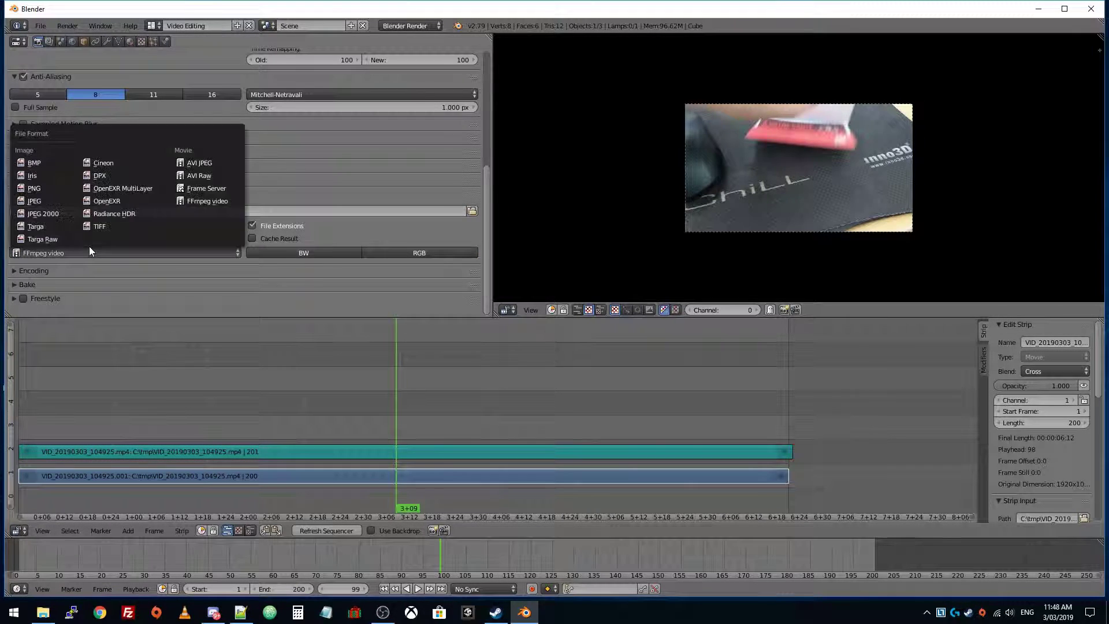
left_click(204, 203)
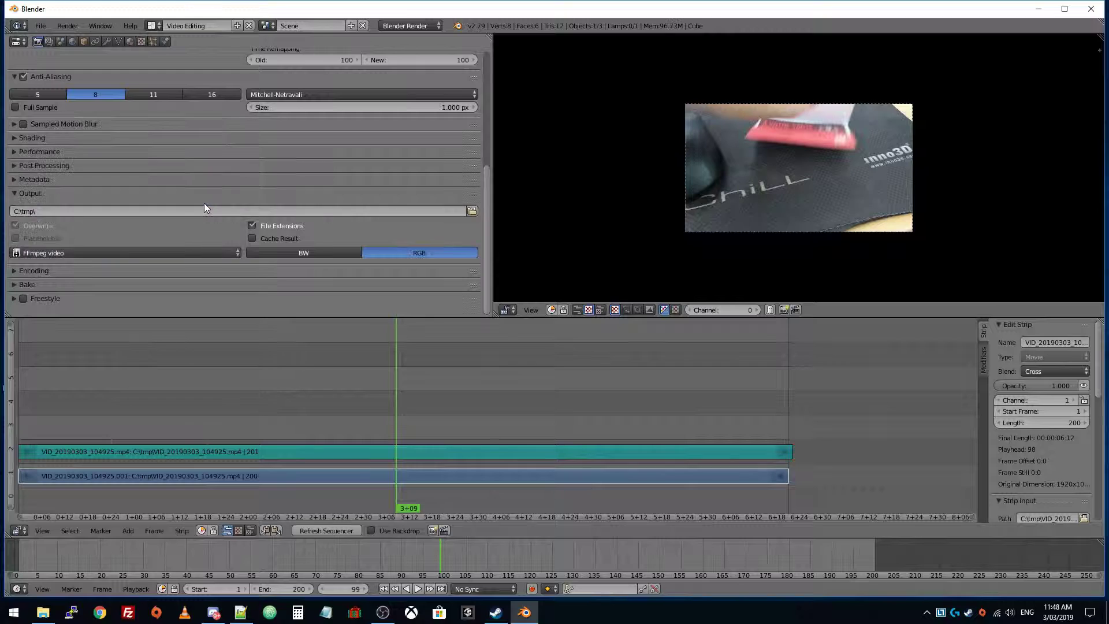
Step: Expand the encoding settings and set the container to MPEG-4
left_click(14, 270)
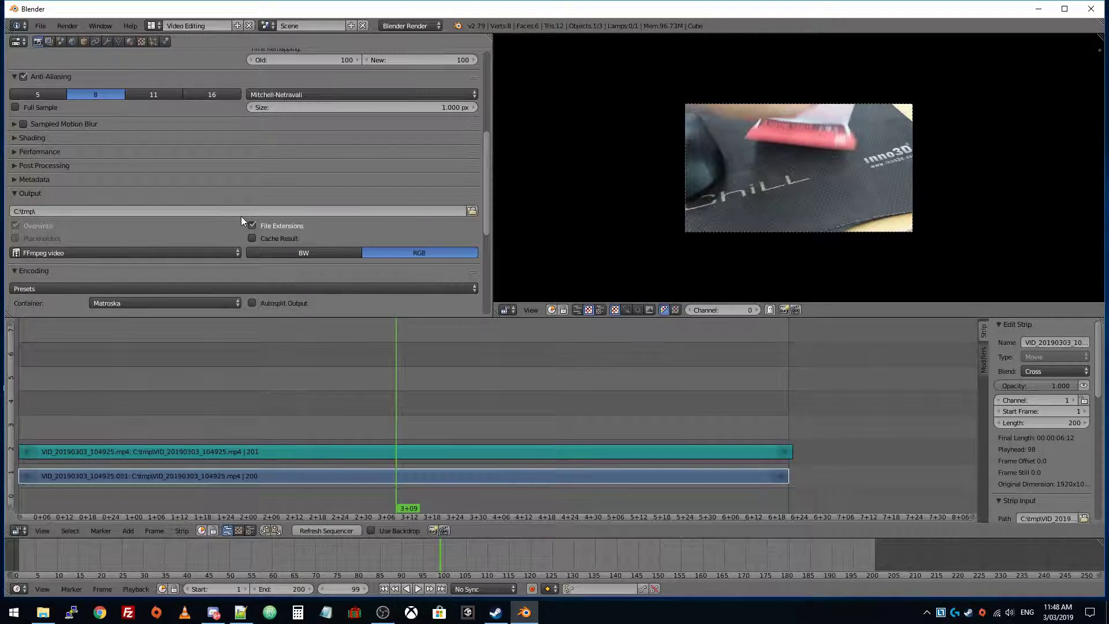
scroll(240, 216, "down", 3)
scroll(240, 220, "down", 5)
scroll(81, 186, "up", 2)
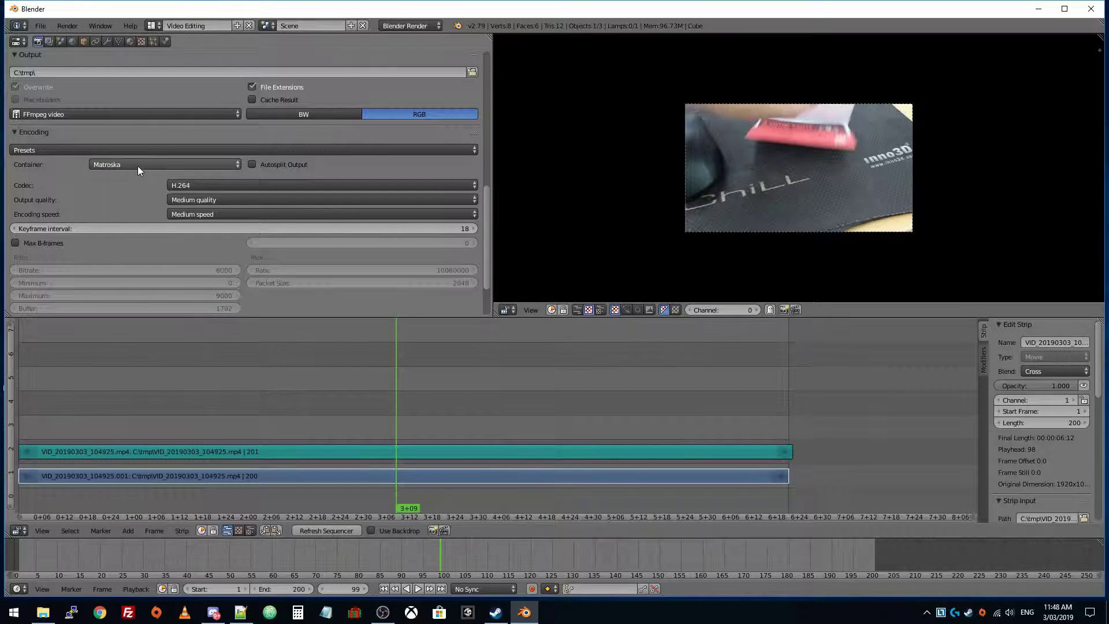
left_click(107, 164)
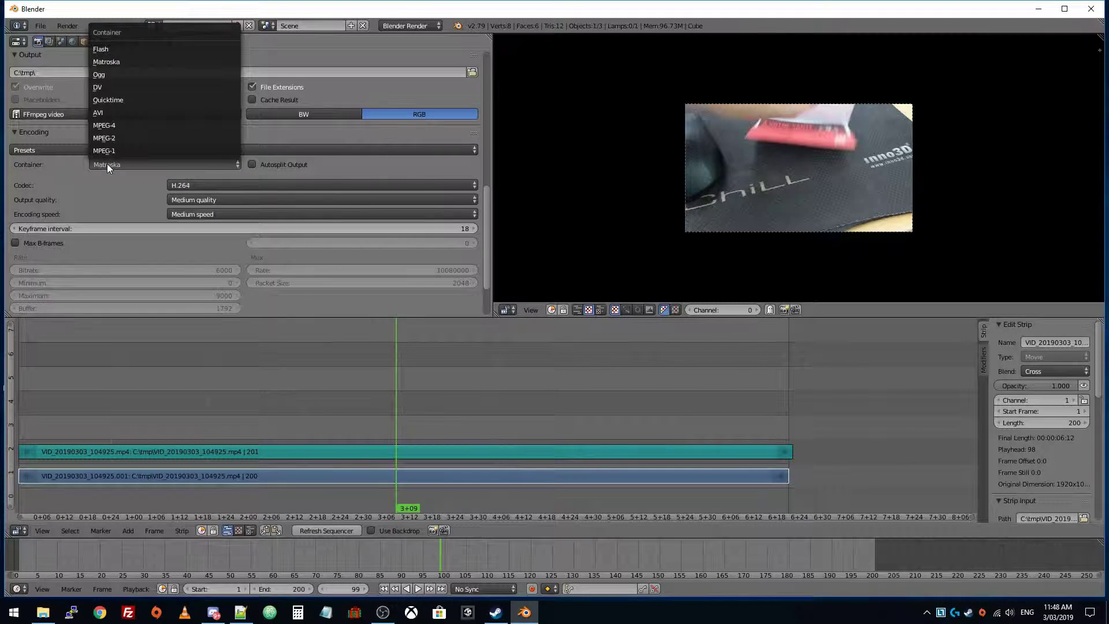
left_click(127, 125)
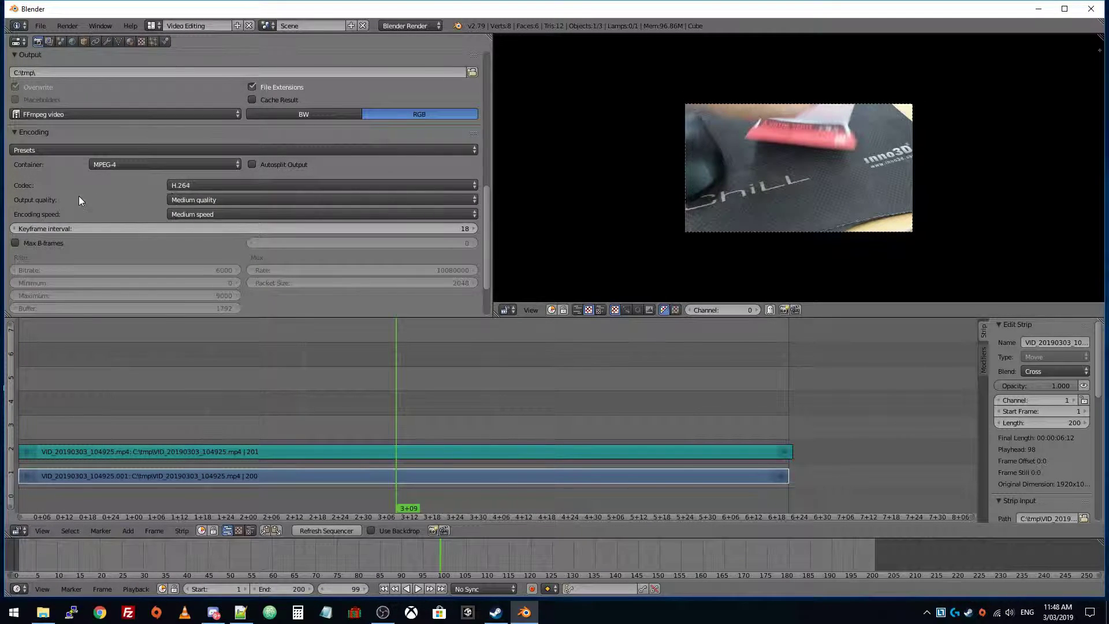
Step: Set the encoding output quality to "None; use constant bit-rate"
left_click(222, 200)
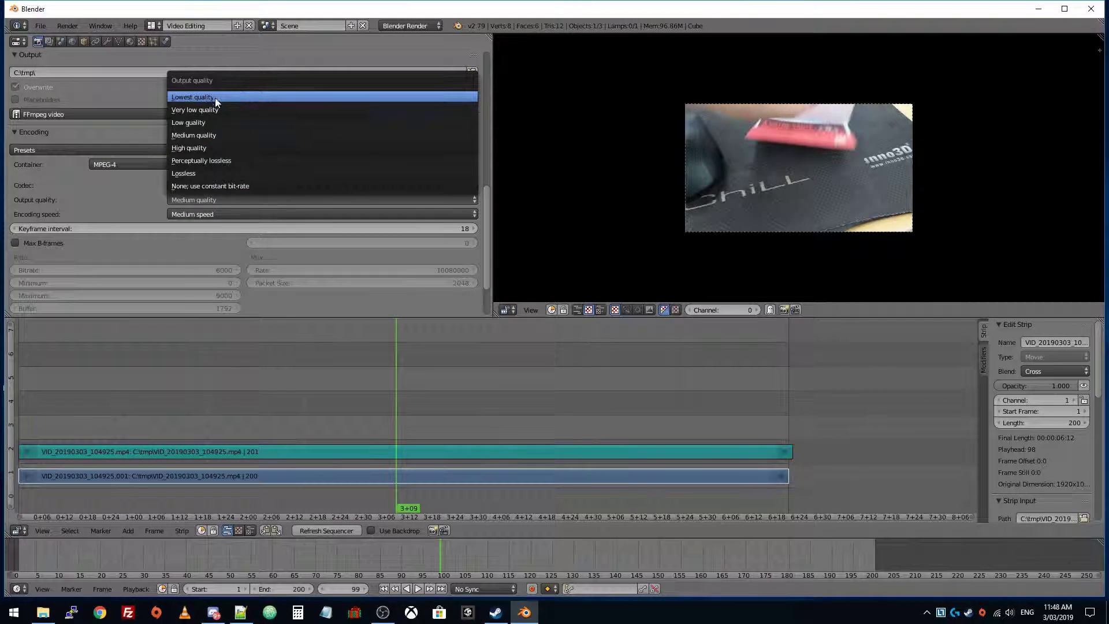
left_click(141, 193)
left_click(191, 196)
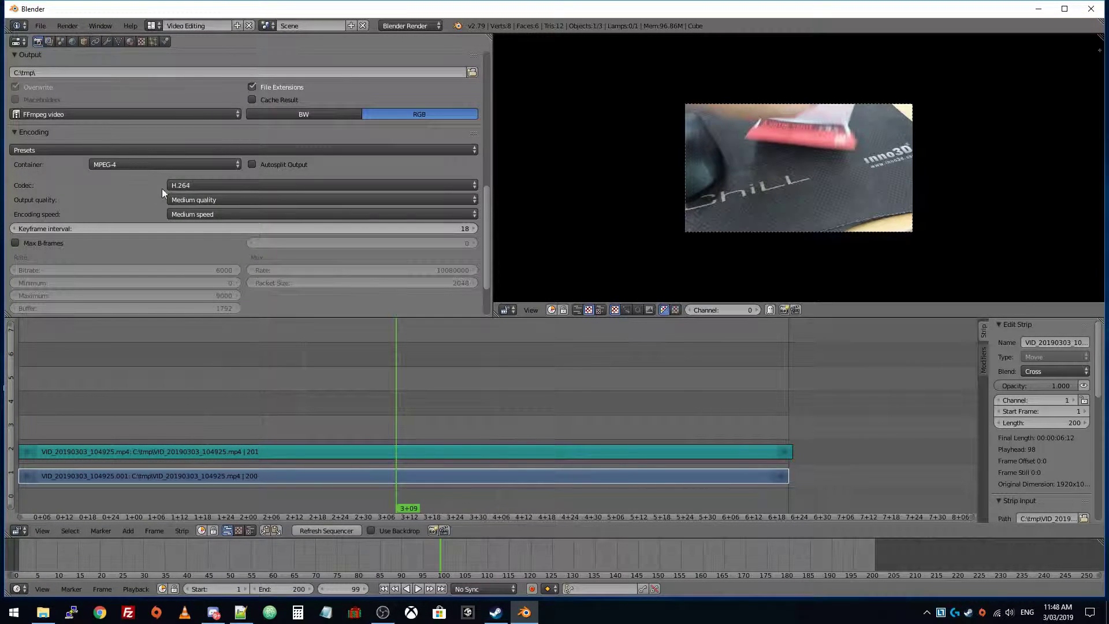
left_click(180, 200)
left_click(168, 200)
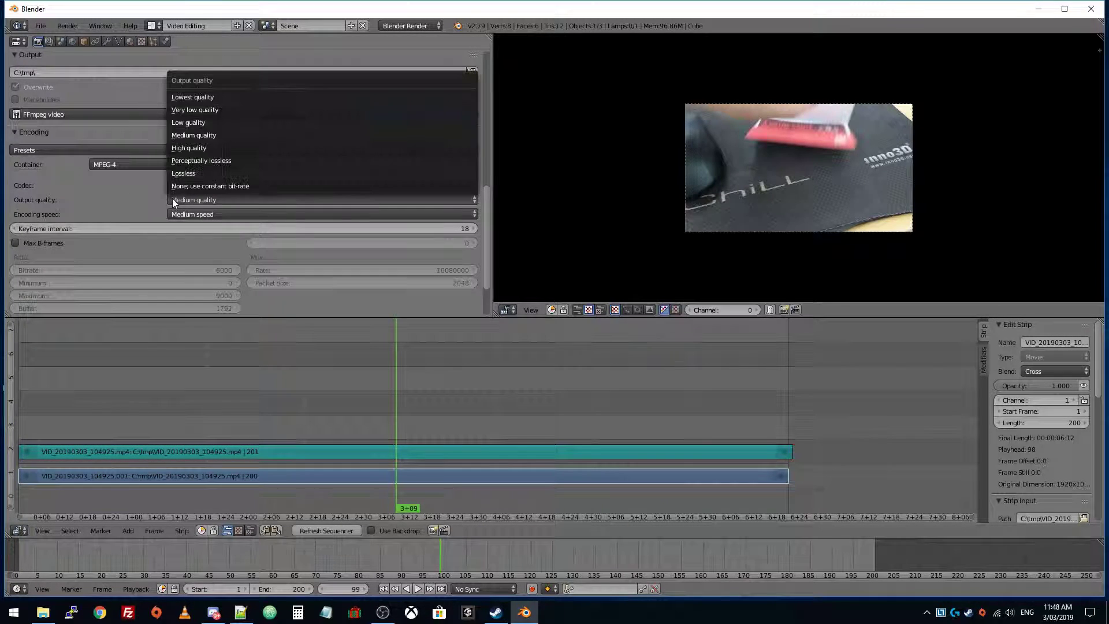
left_click(199, 186)
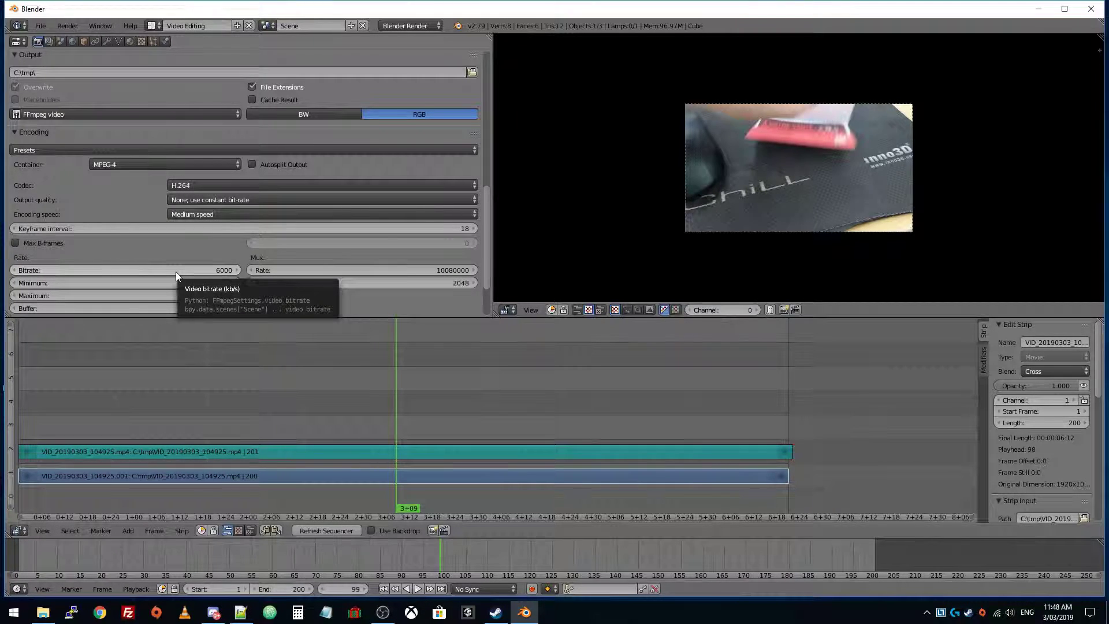
Step: Set the video bitrate to 2000 kb/s
left_click(196, 270)
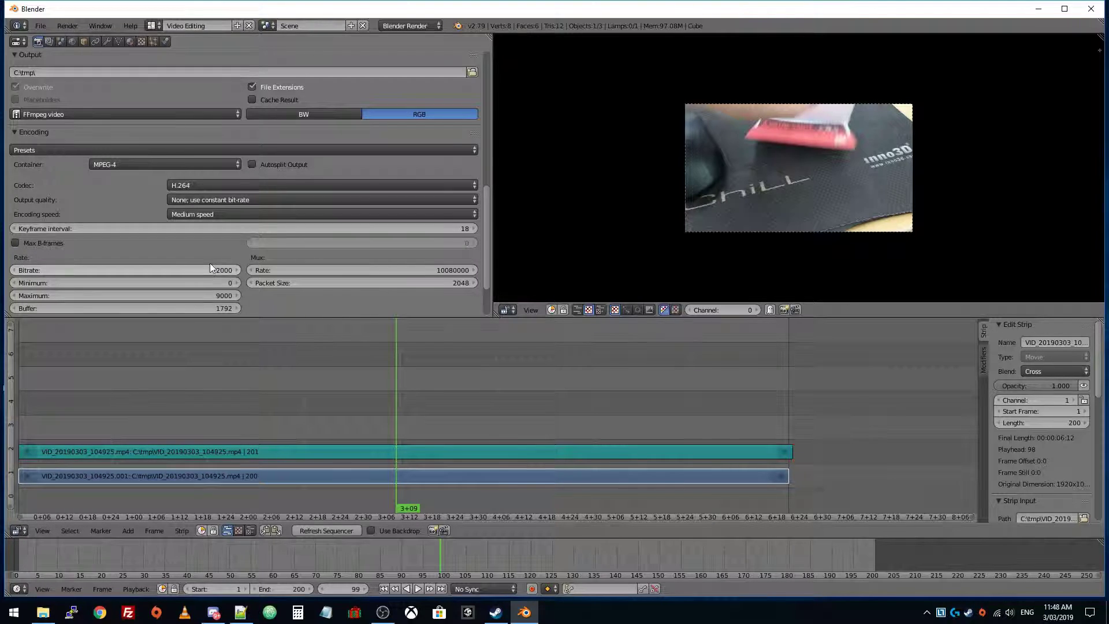
key("Return")
scroll(217, 254, "down", 3)
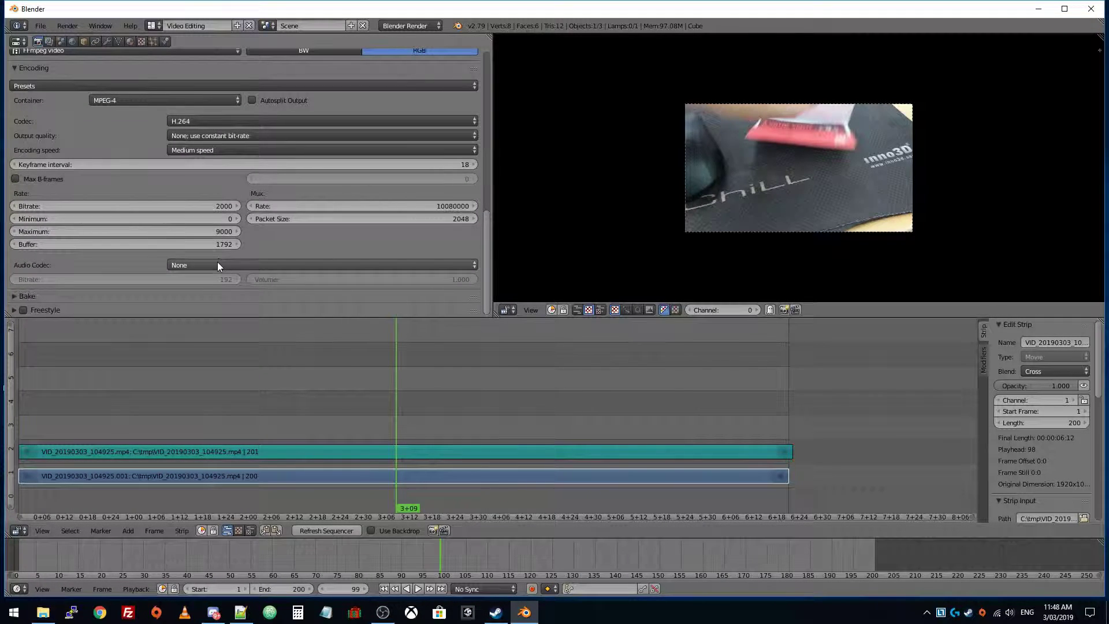
Step: Set the audio codec to MP3 with an audio bitrate of 128
left_click(216, 265)
left_click(213, 228)
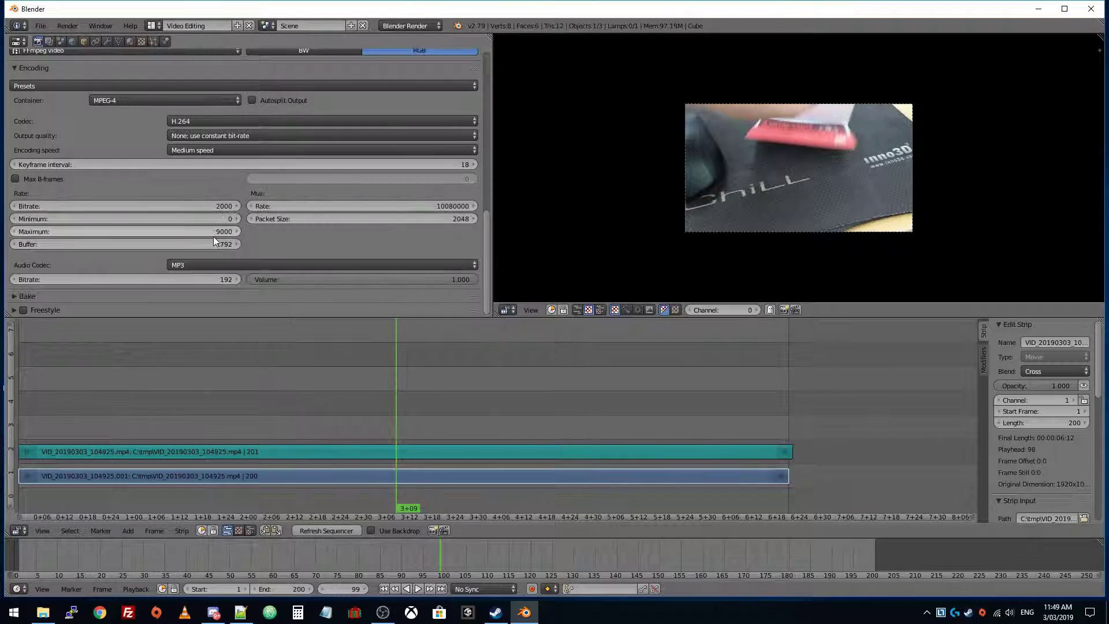
left_click(223, 279)
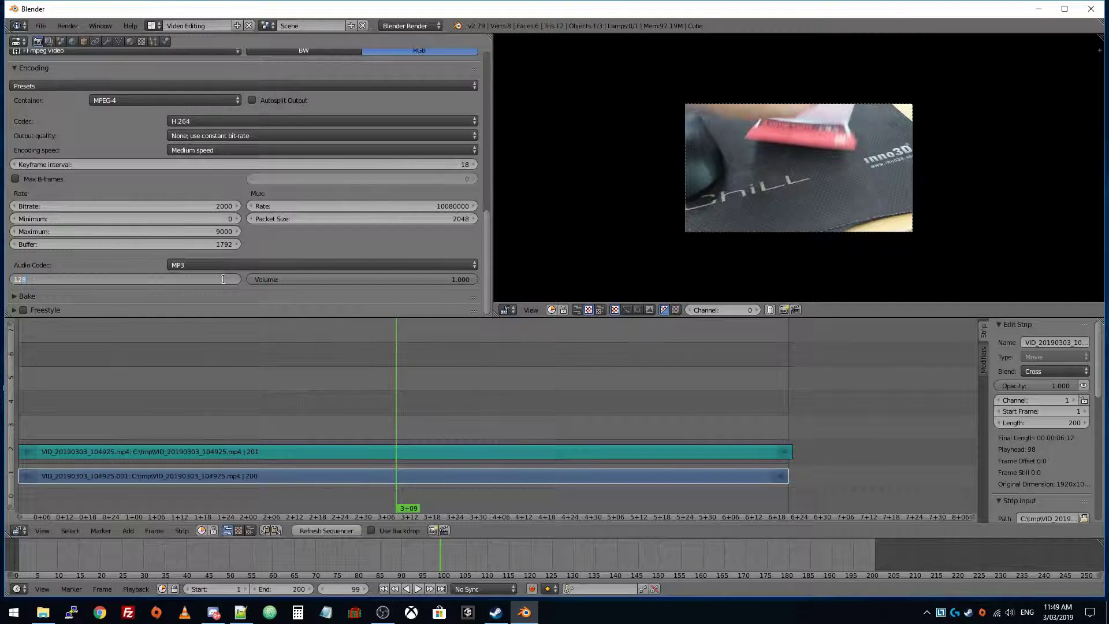
key("Return")
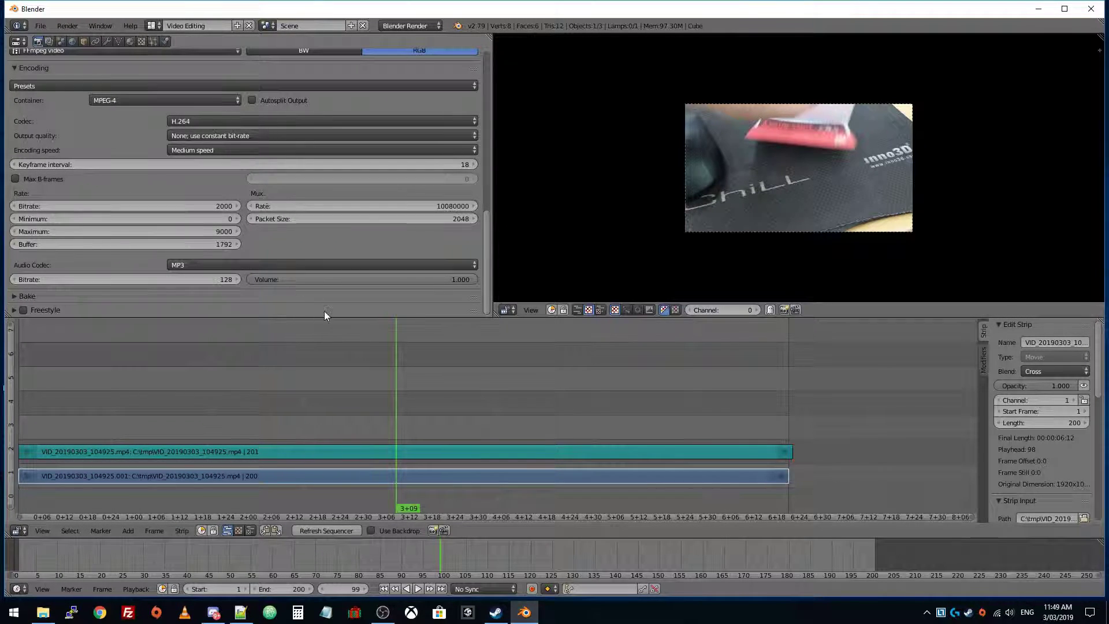
Step: Render the animation to the video file and switch the render result area back to the Video Sequence Editor
left_click(67, 28)
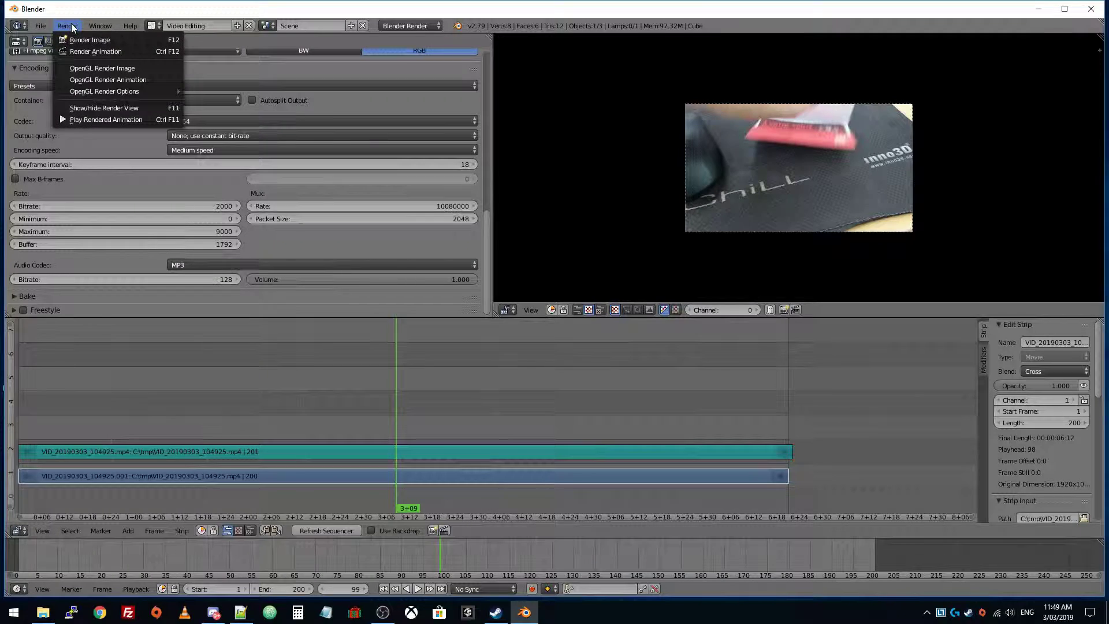
left_click(95, 51)
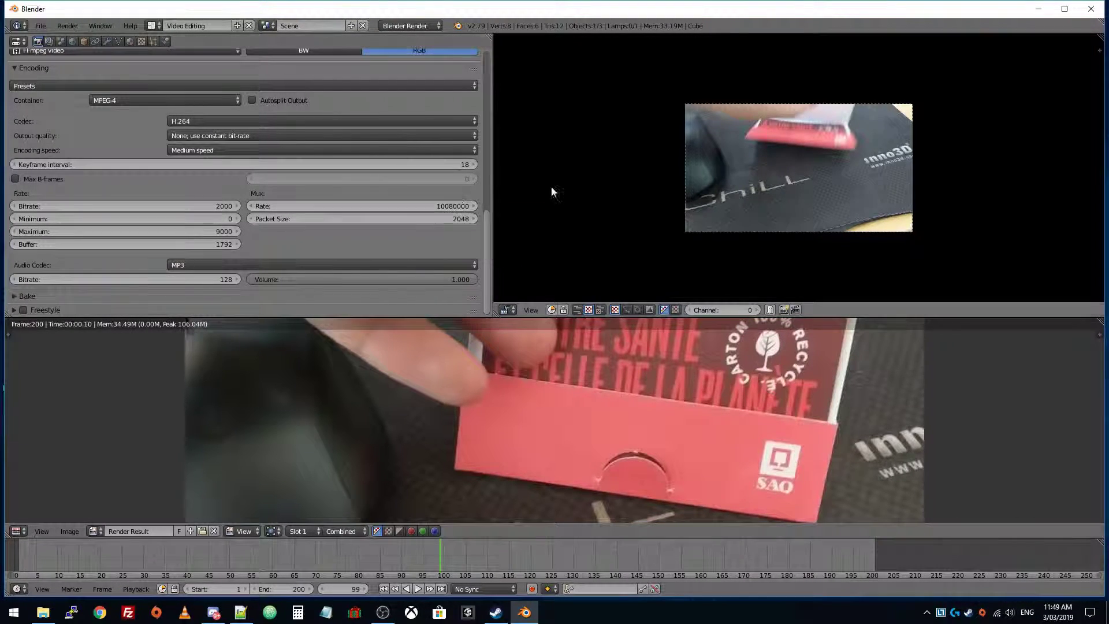
left_click(17, 531)
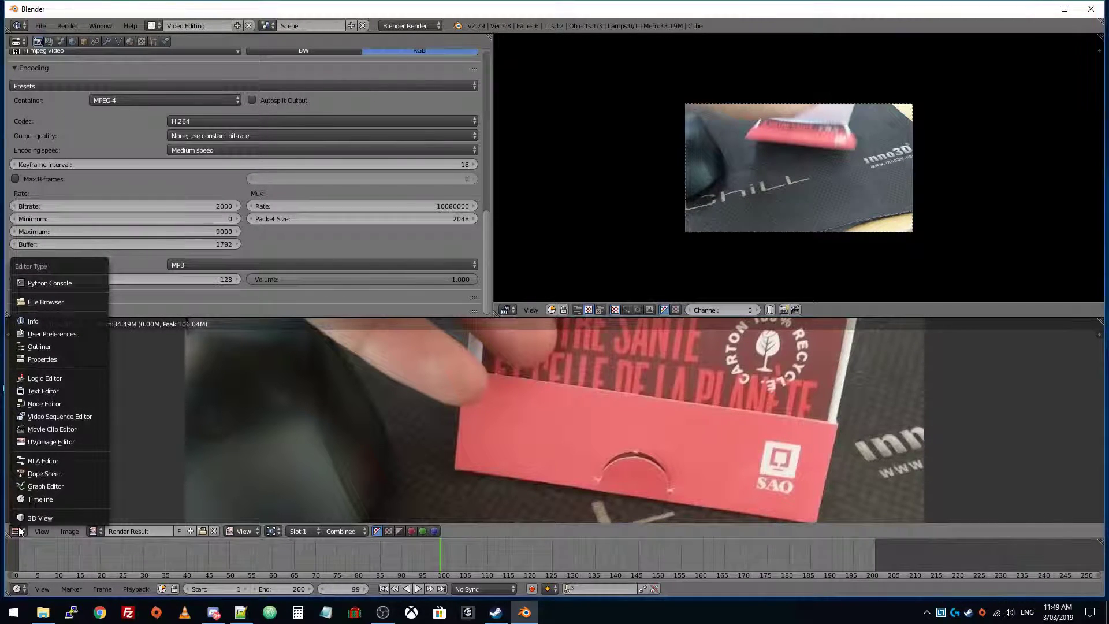
left_click(78, 416)
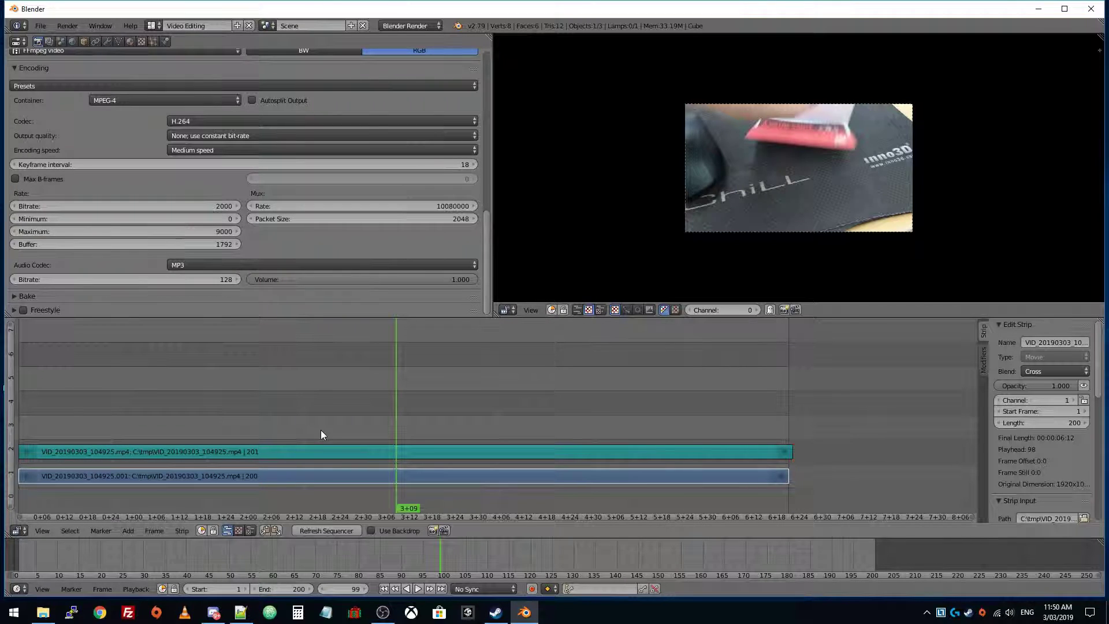
Step: Switch to the C:\tmp folder in File Explorer and play the rendered 0001-0200.mp4, followed by the original phone video
left_click(44, 611)
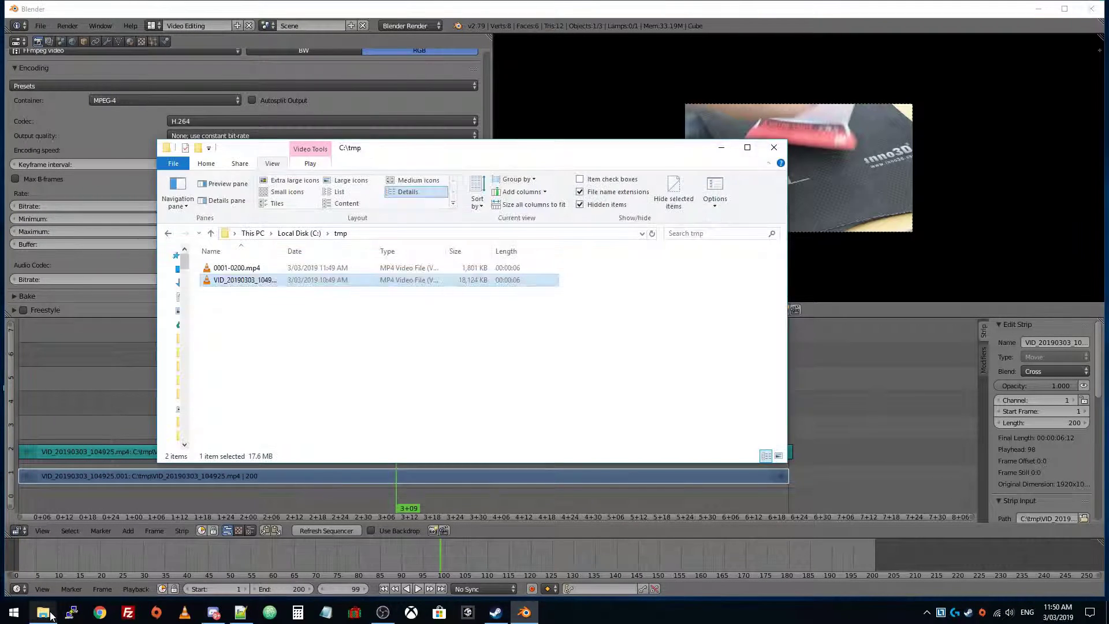
left_click(306, 339)
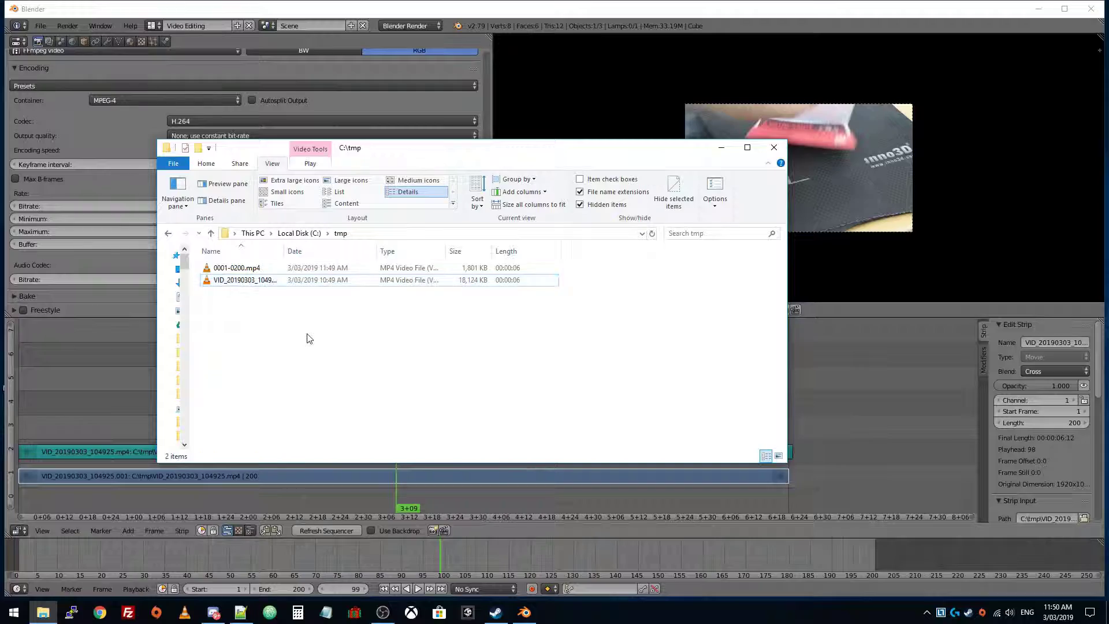
left_click(240, 271)
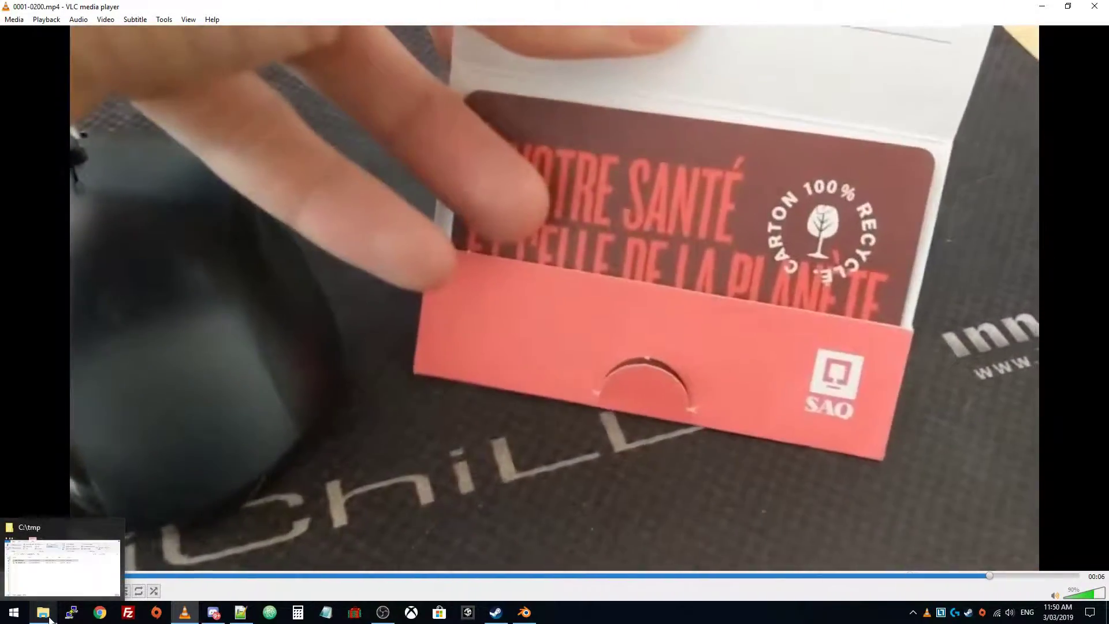
left_click(44, 613)
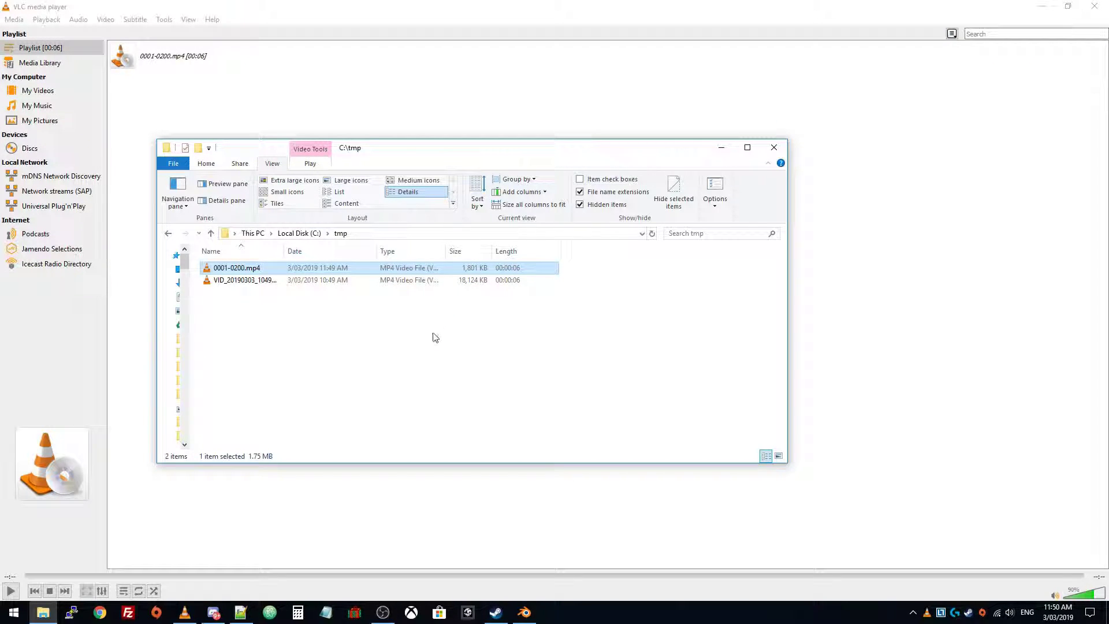
double_click(276, 281)
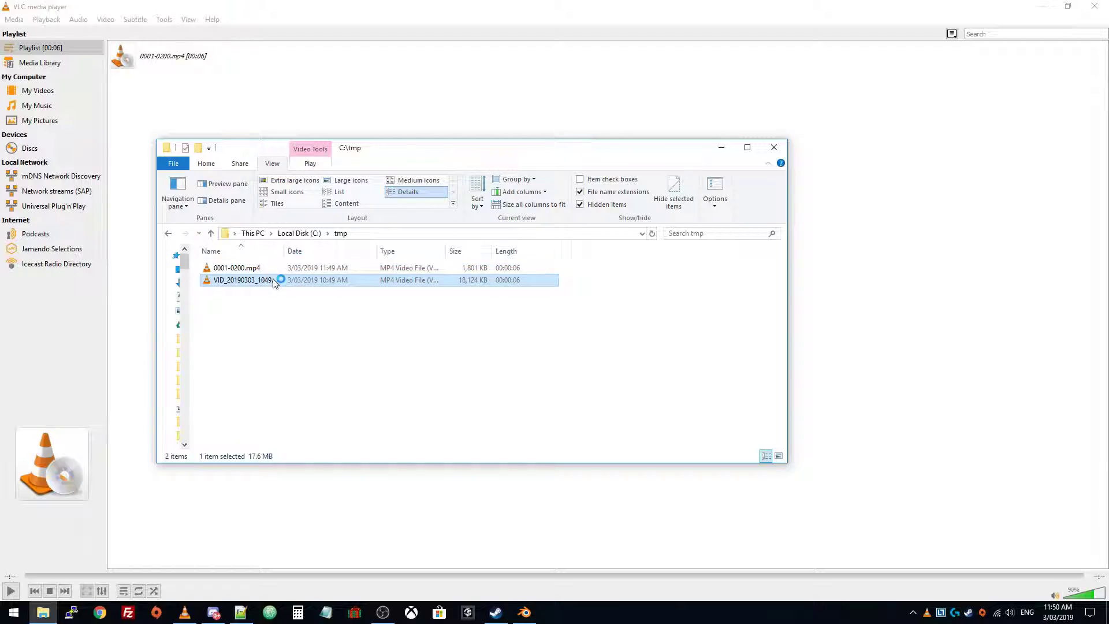
Step: Replay the rendered 0001-0200.mp4 to compare its quality with the original, and switch back to Blender
left_click(127, 294)
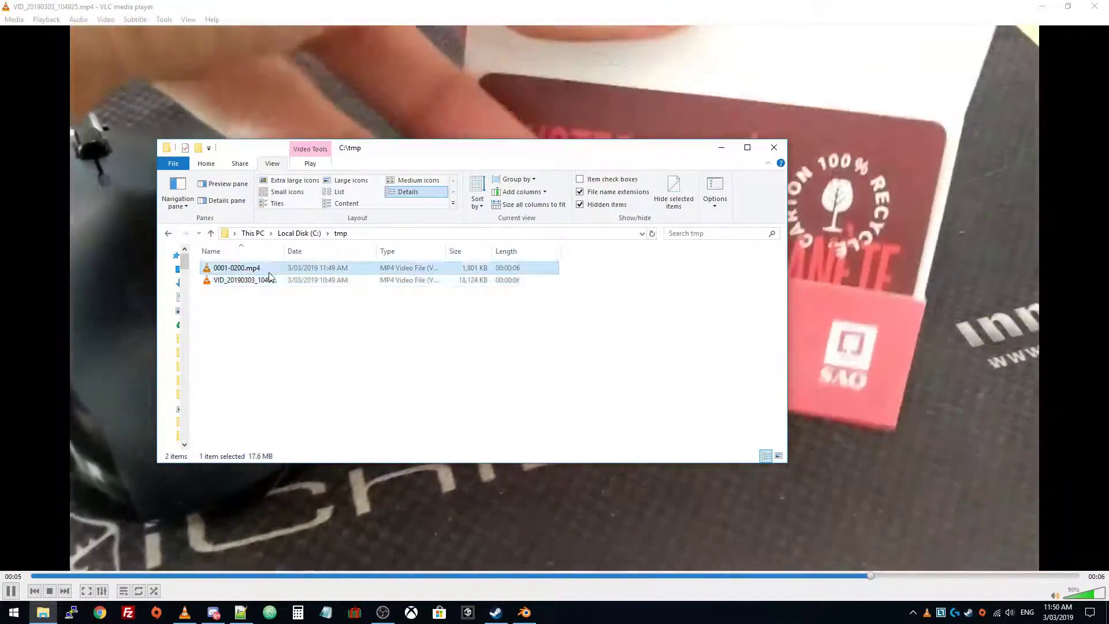
key("Return")
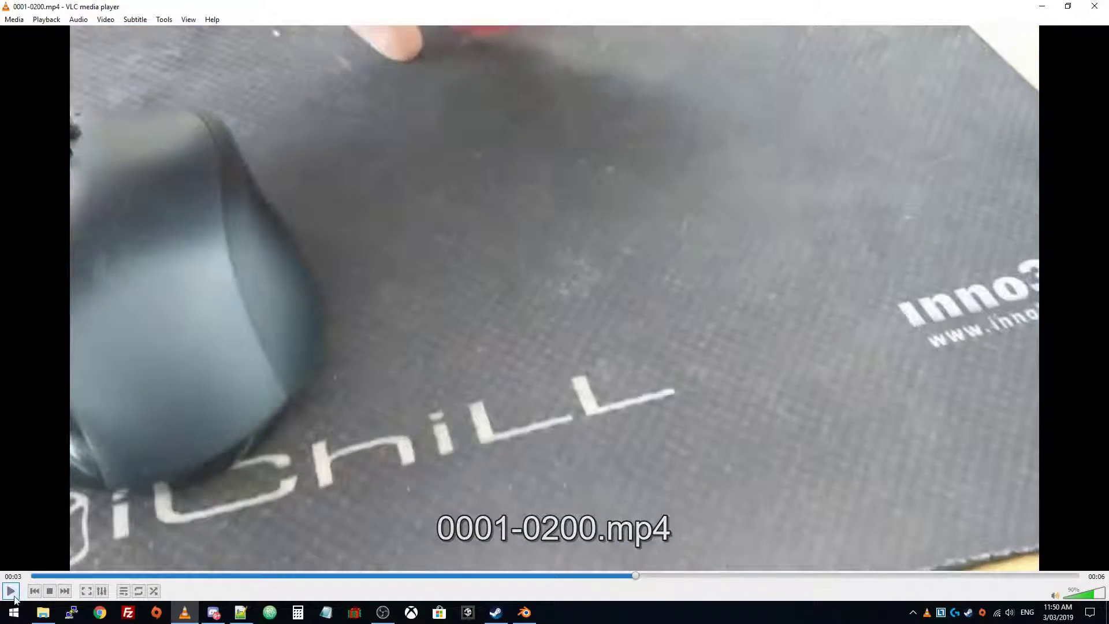
left_click(42, 612)
left_click(524, 612)
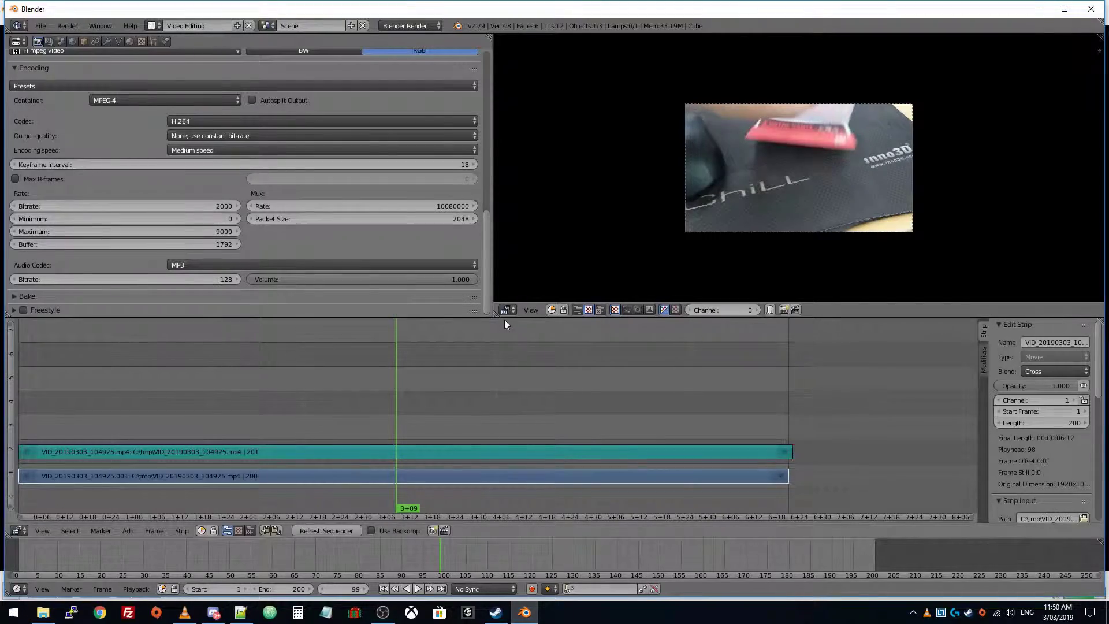